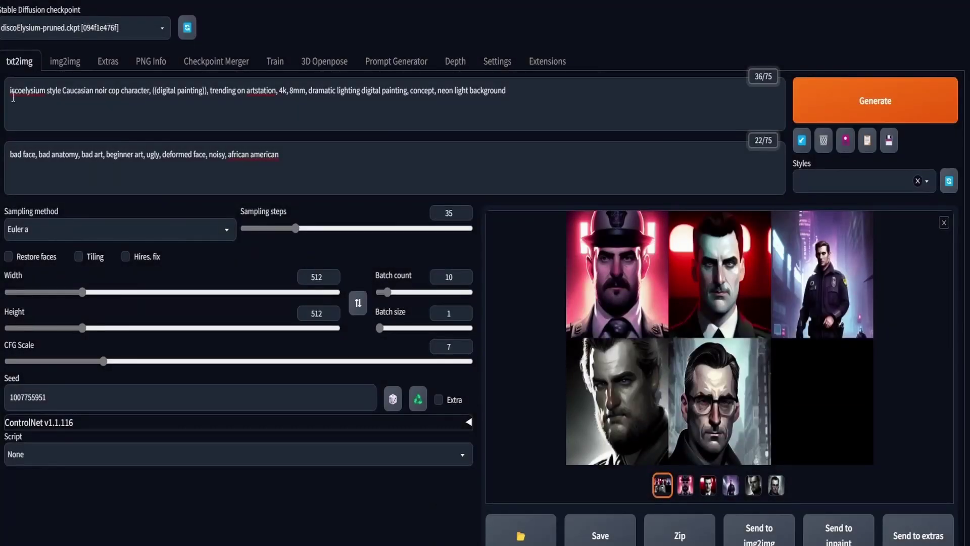
Correct the prompt's first word to 'discoelysium' and generate the batch of cop portraits.
text(d)
click(90, 110)
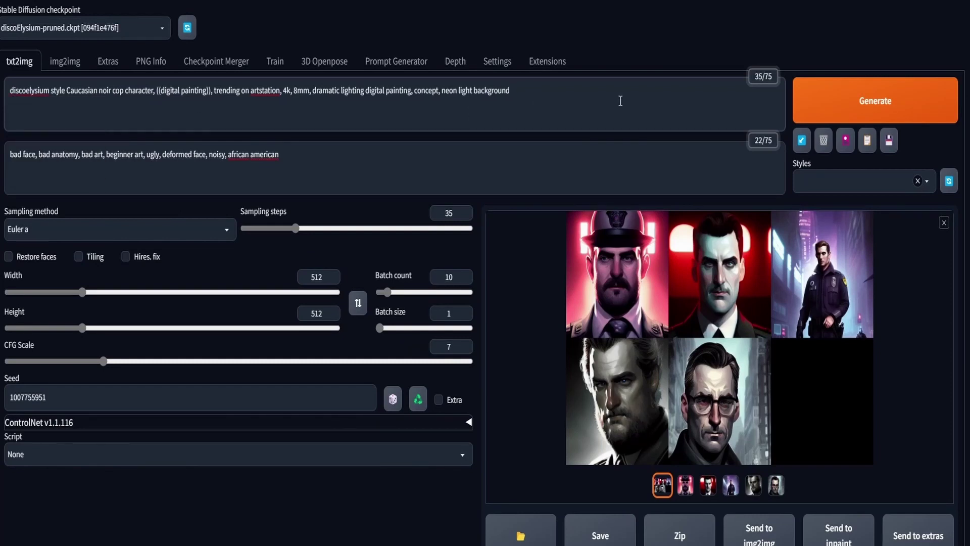
click(809, 100)
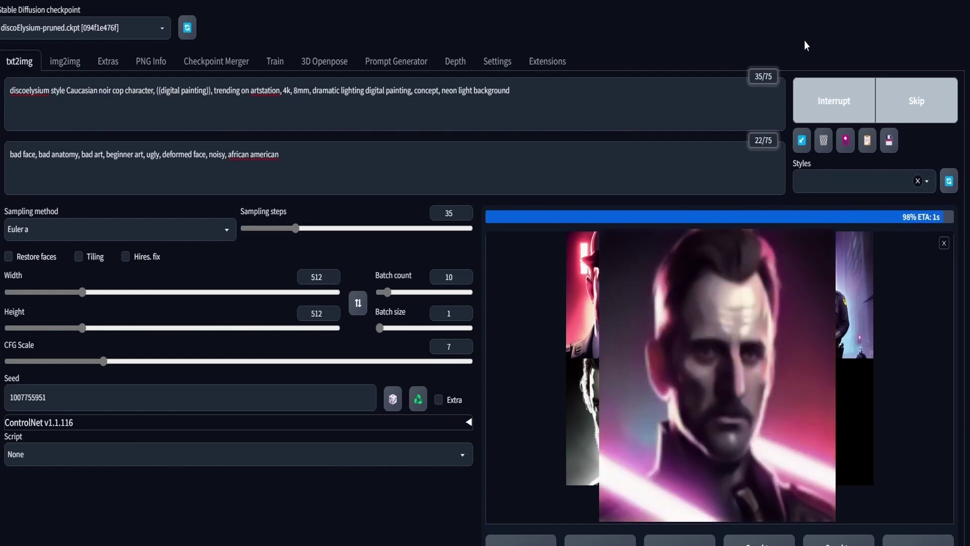
Browse the ten generated portraits, ending on the pink-lit one.
click(628, 519)
click(651, 519)
click(674, 520)
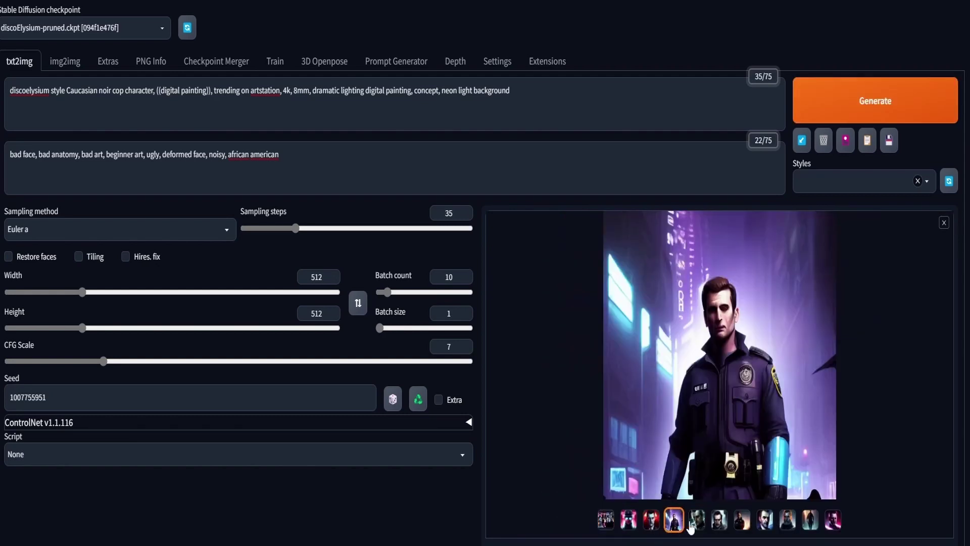
click(696, 519)
click(718, 520)
click(742, 519)
click(764, 519)
click(787, 519)
click(810, 519)
click(832, 519)
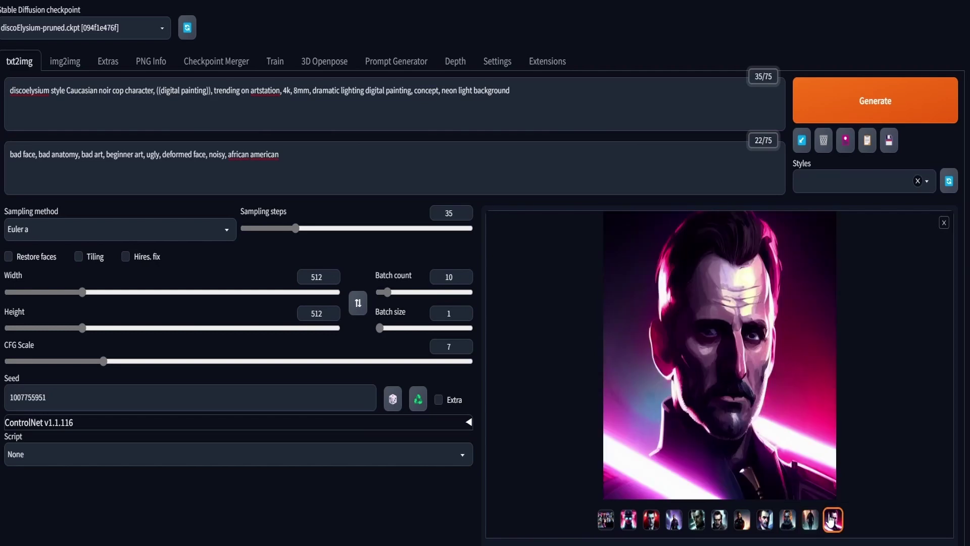
Replace 'digital painting' in the prompt with 'water color painting' and generate a new batch.
drag(209, 93, 161, 90)
text(water color painting)
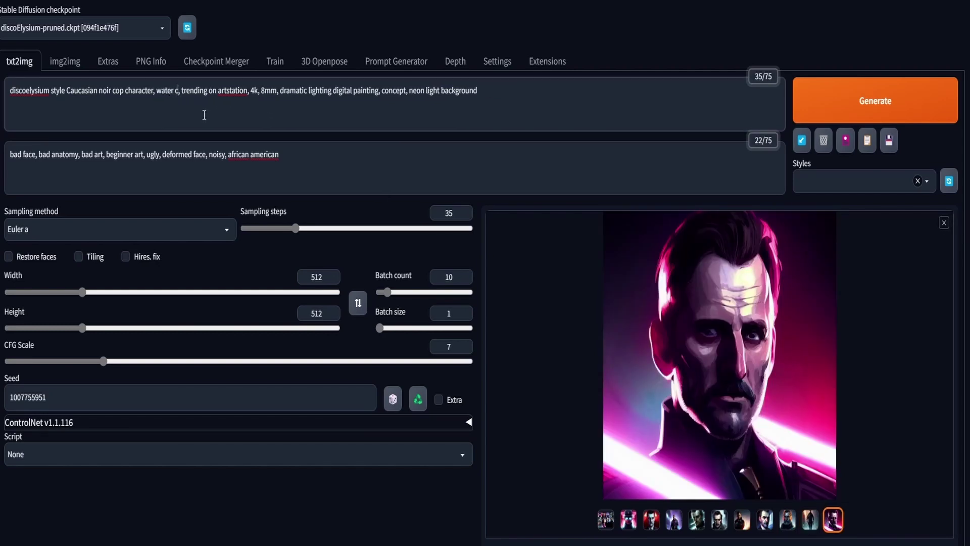
click(828, 99)
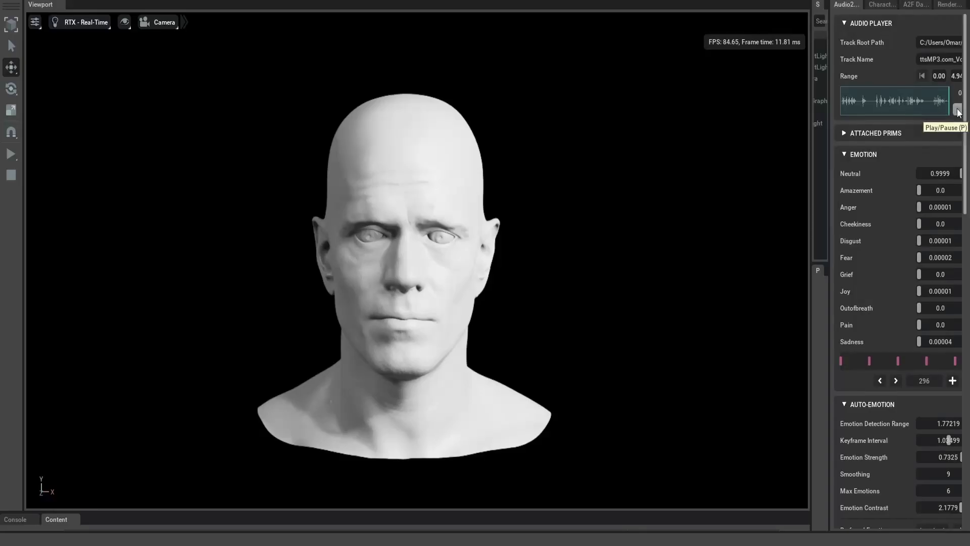
Play the voice track on the Audio2Face head, replaying it three more times to preview the lip-sync.
click(958, 109)
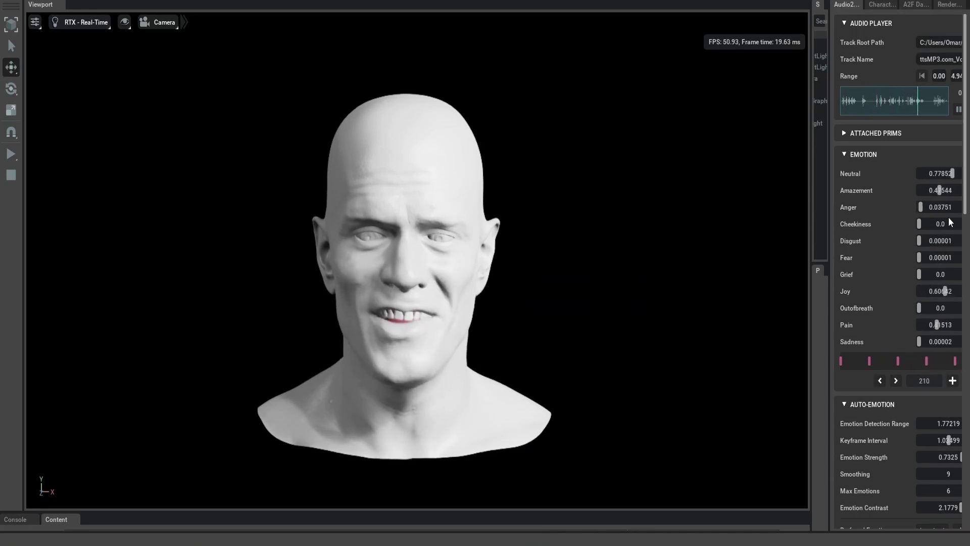
click(958, 110)
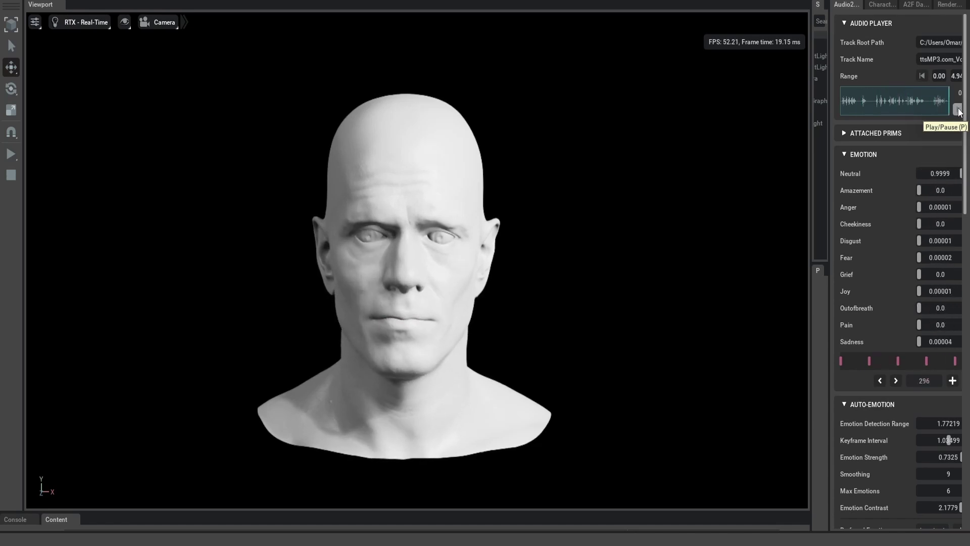
click(958, 110)
click(958, 110)
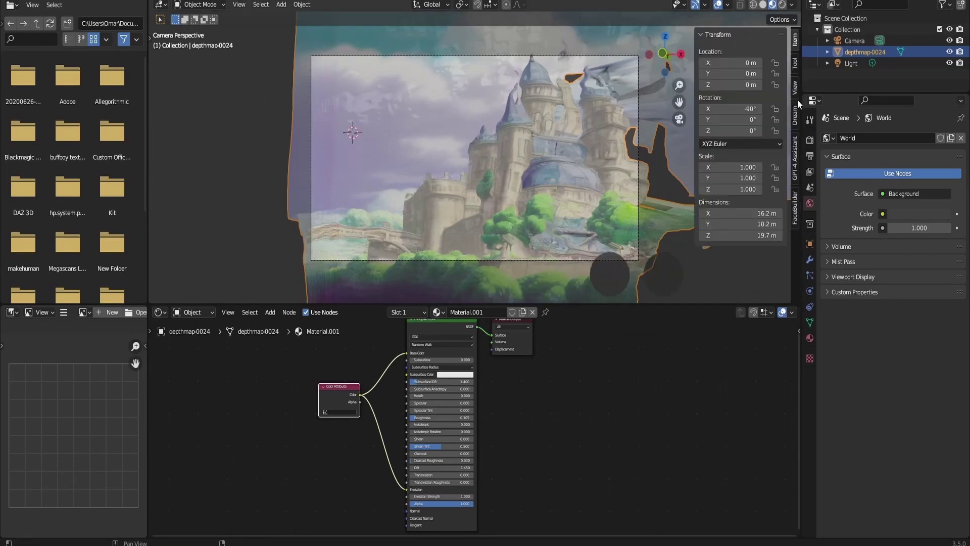
Turn on Lock Camera to View, then orbit and pan the camera to centre the castle.
click(793, 77)
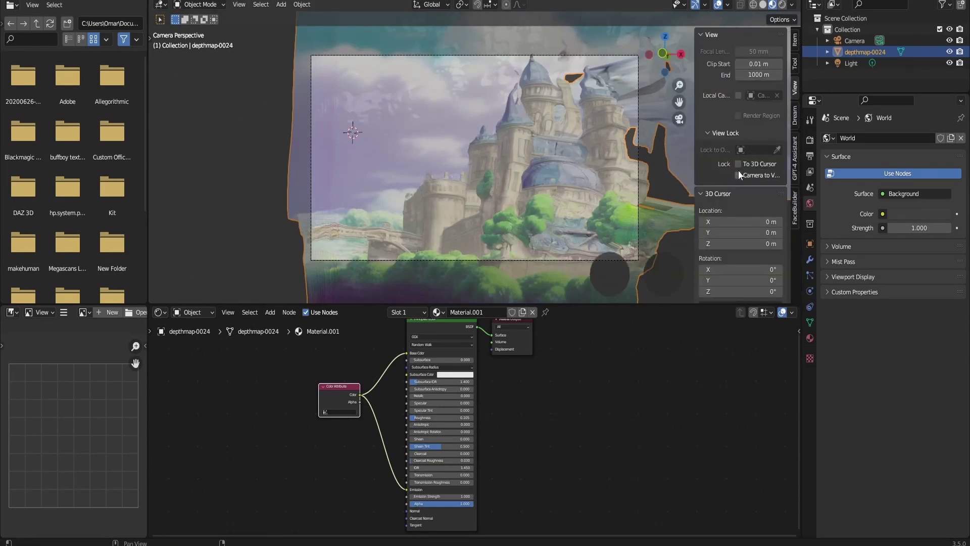
drag(662, 59, 666, 54)
mouse_move(679, 102)
mouse_down()
mouse_move(709, 55)
mouse_move(684, 101)
mouse_up()
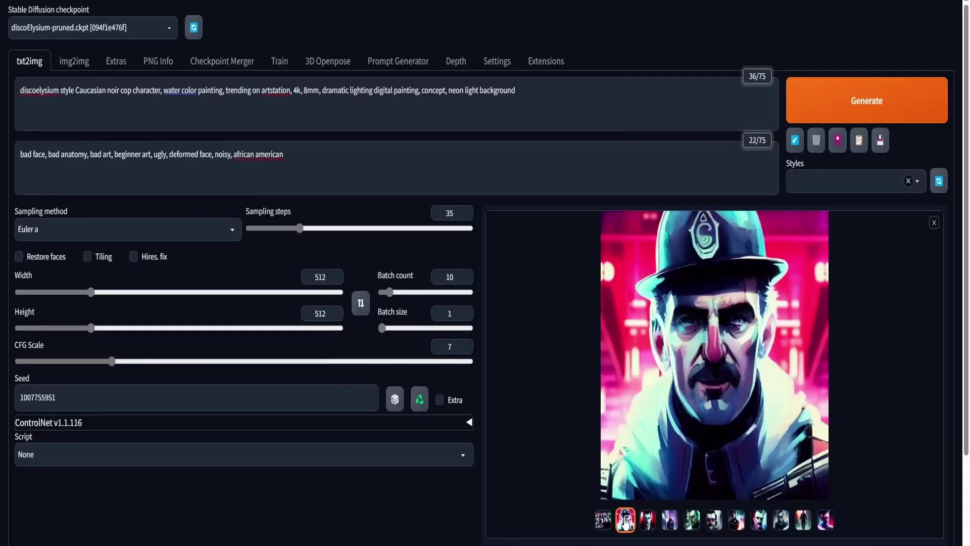
Browse the water color portraits, view the red-sunglasses one full screen, then close it.
click(648, 522)
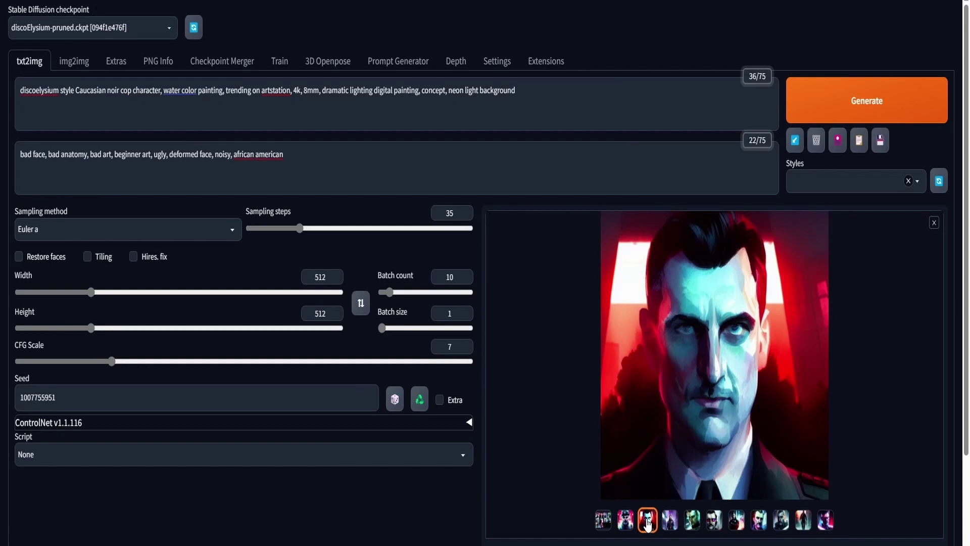
click(670, 522)
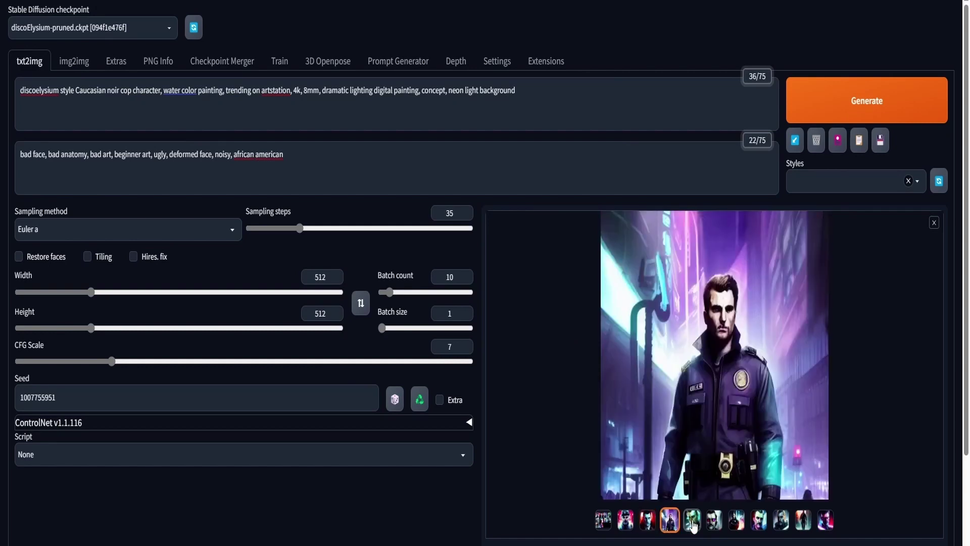
click(693, 523)
click(714, 523)
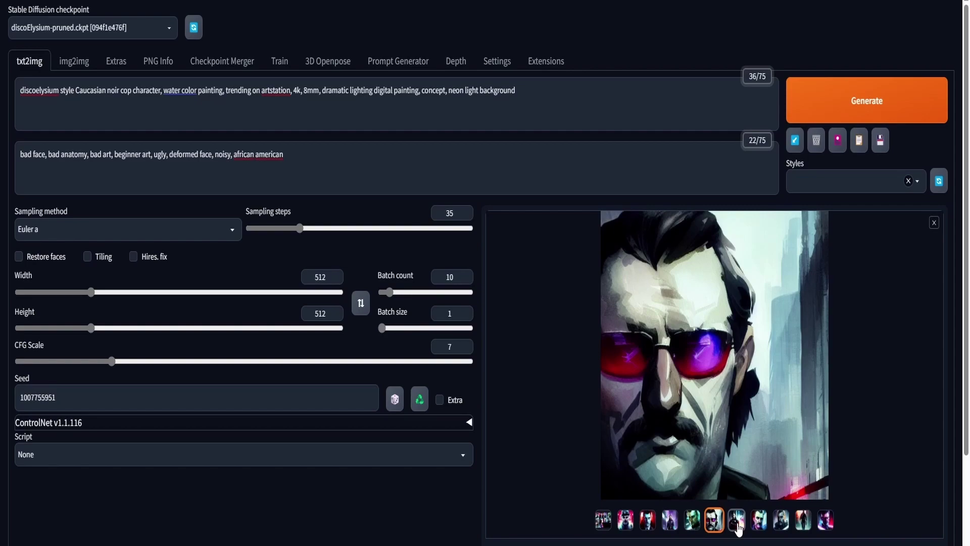
click(706, 420)
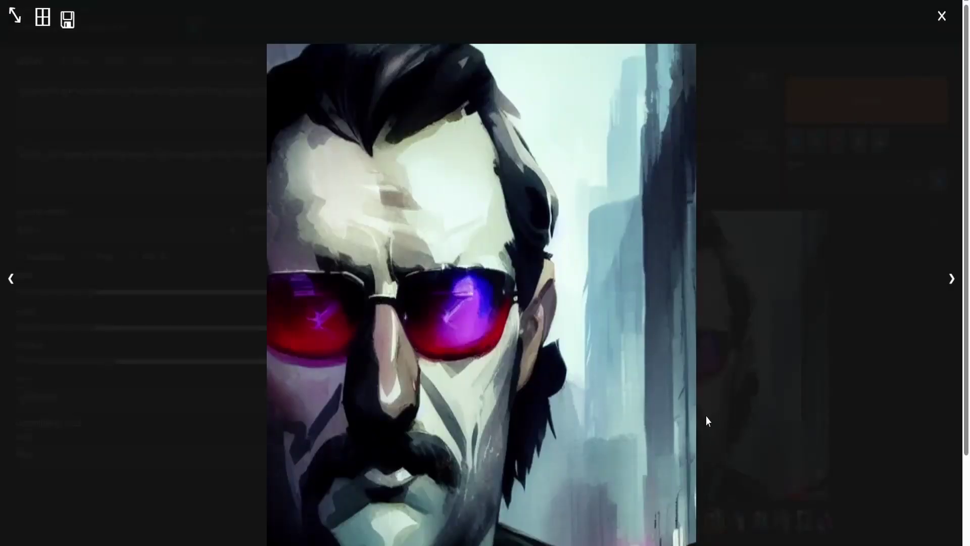
click(872, 410)
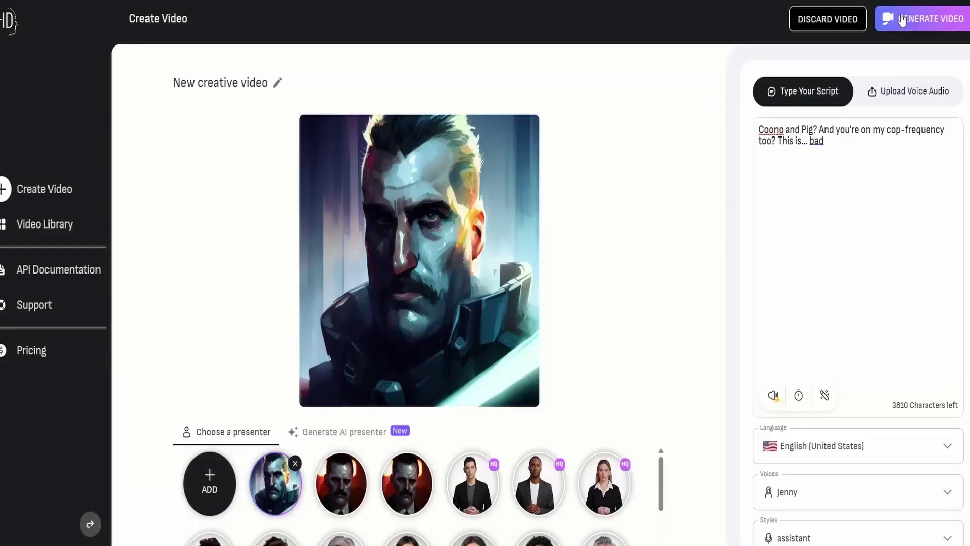
Generate the talking video for one credit and play the finished video from the Video Library.
click(921, 19)
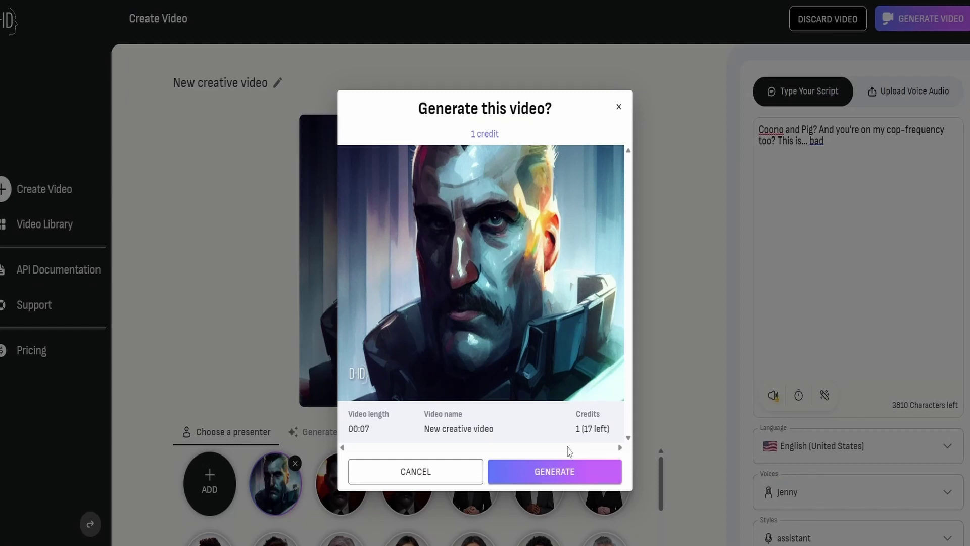
click(555, 473)
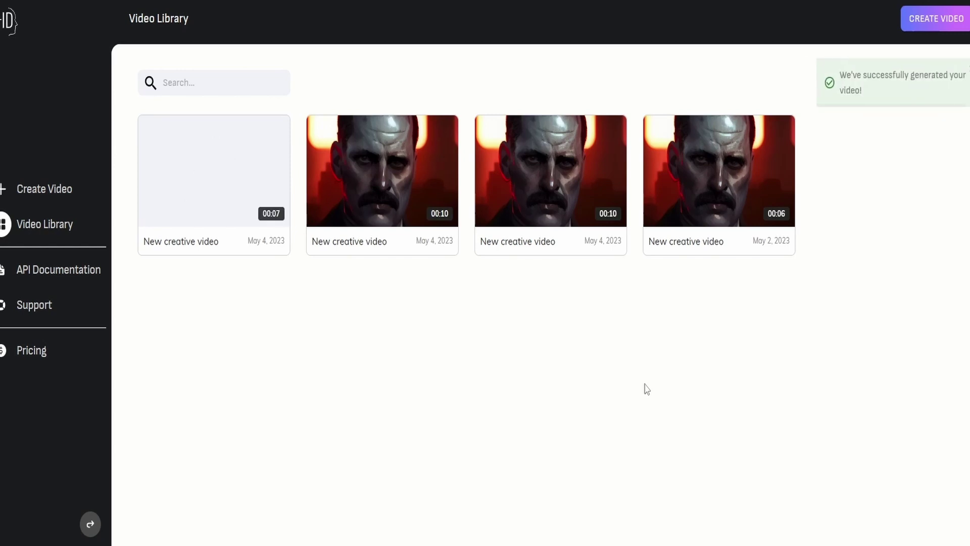
mouse_move(191, 143)
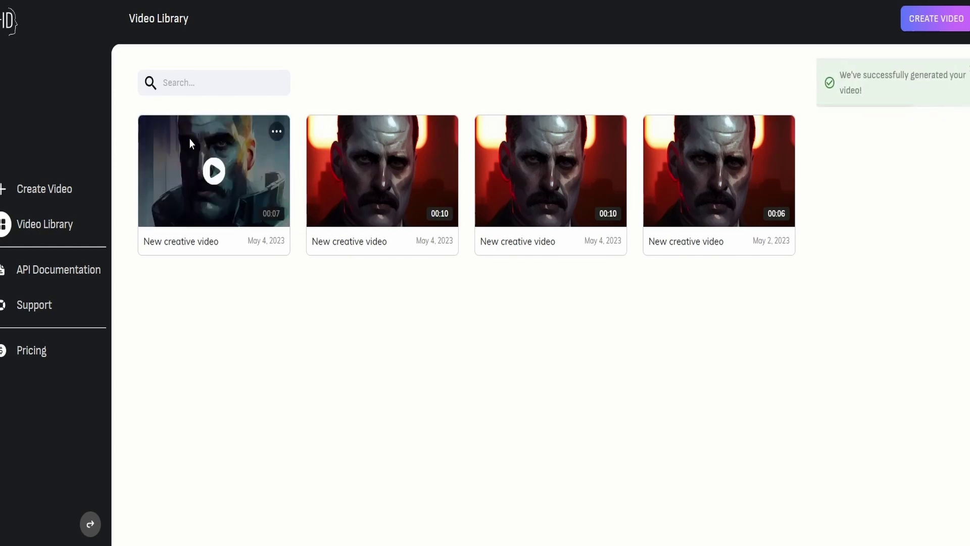
click(206, 176)
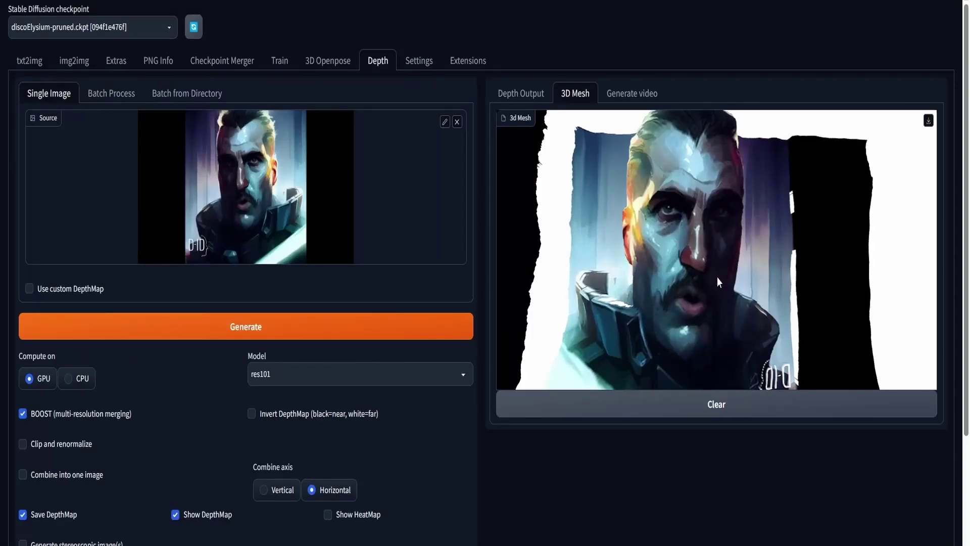
scroll(716, 277, down, 5)
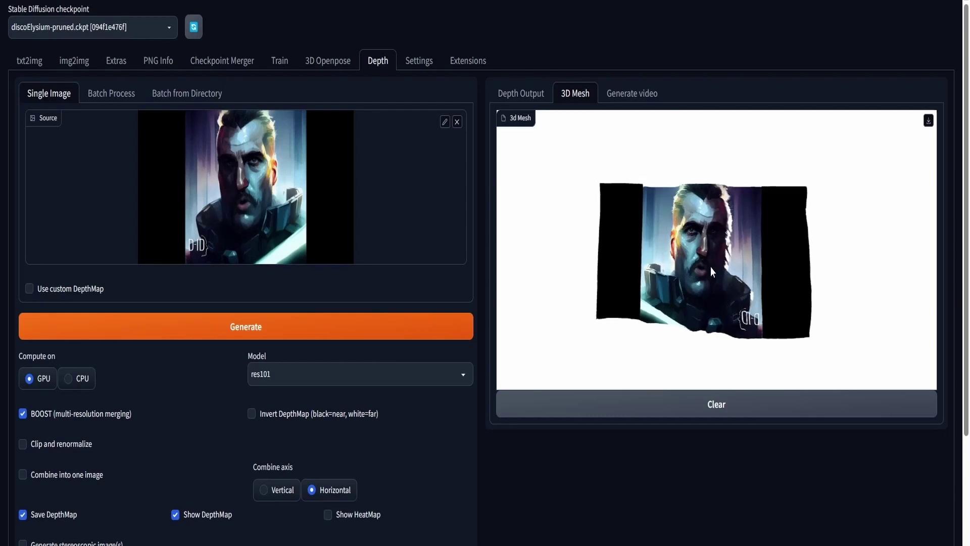
drag(710, 267, 656, 284)
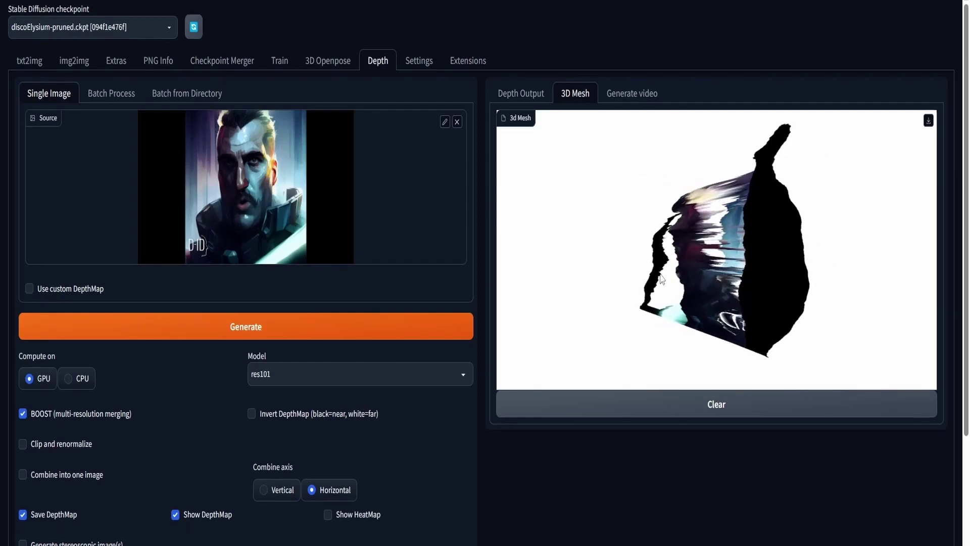
drag(657, 285, 742, 276)
scroll(724, 293, up, 5)
scroll(743, 276, down, 5)
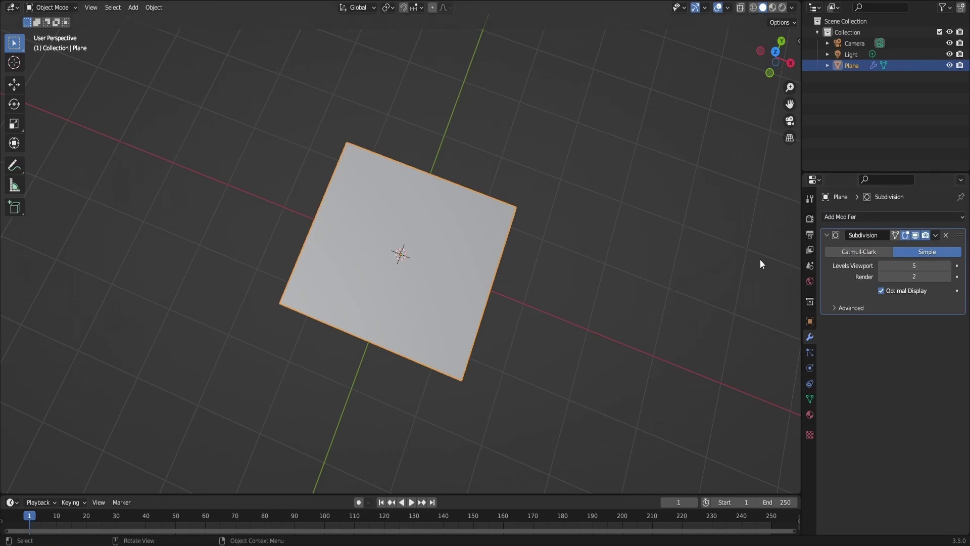
Add a Displace modifier to the plane using depth map image 0001-0000.png as its texture.
click(880, 218)
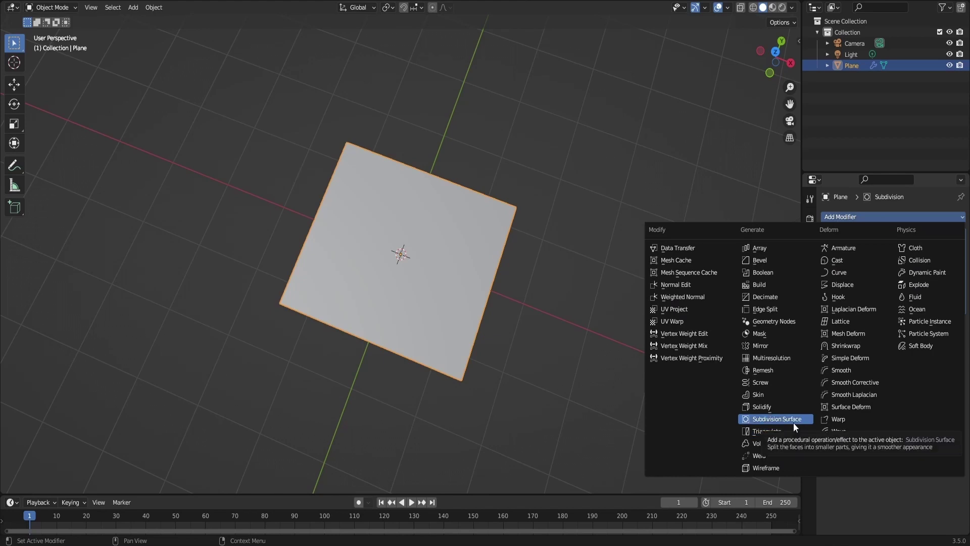
click(852, 283)
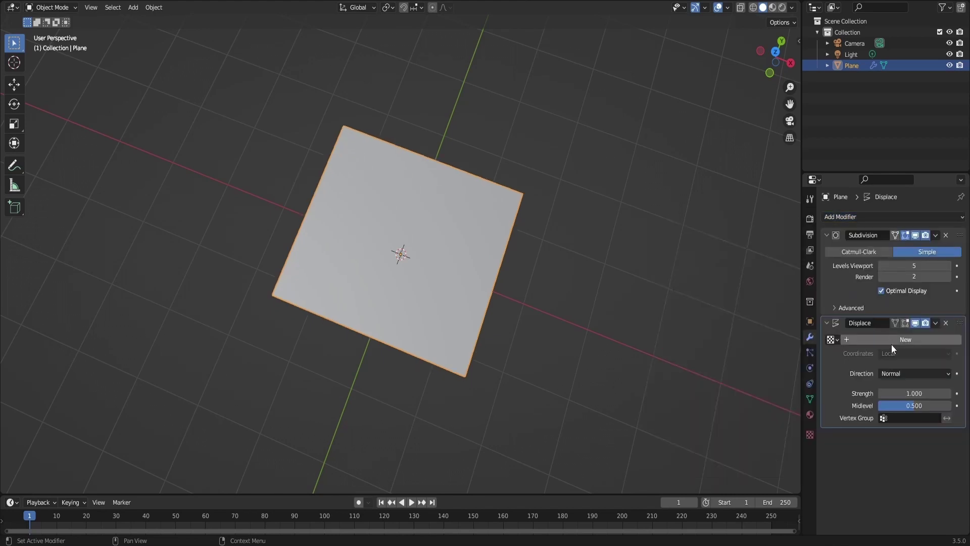
click(925, 341)
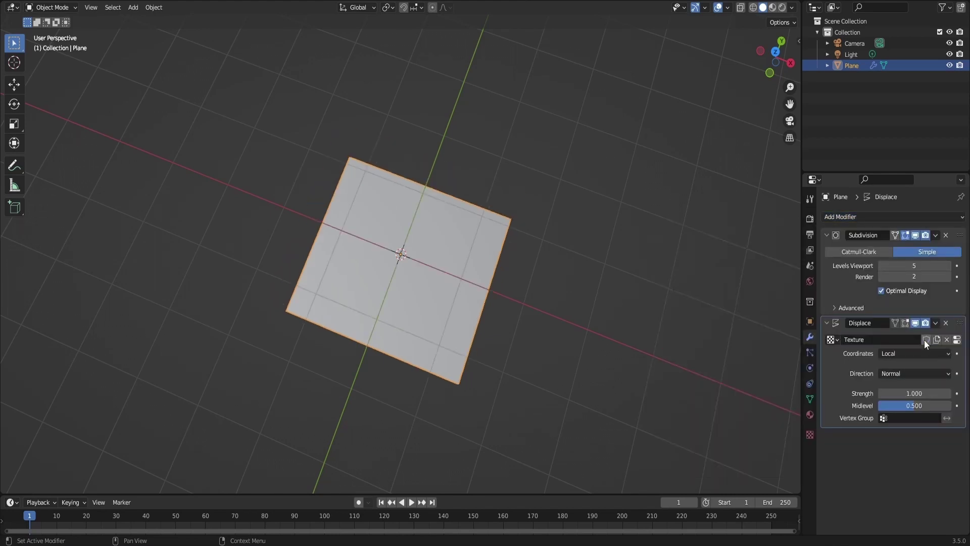
click(809, 434)
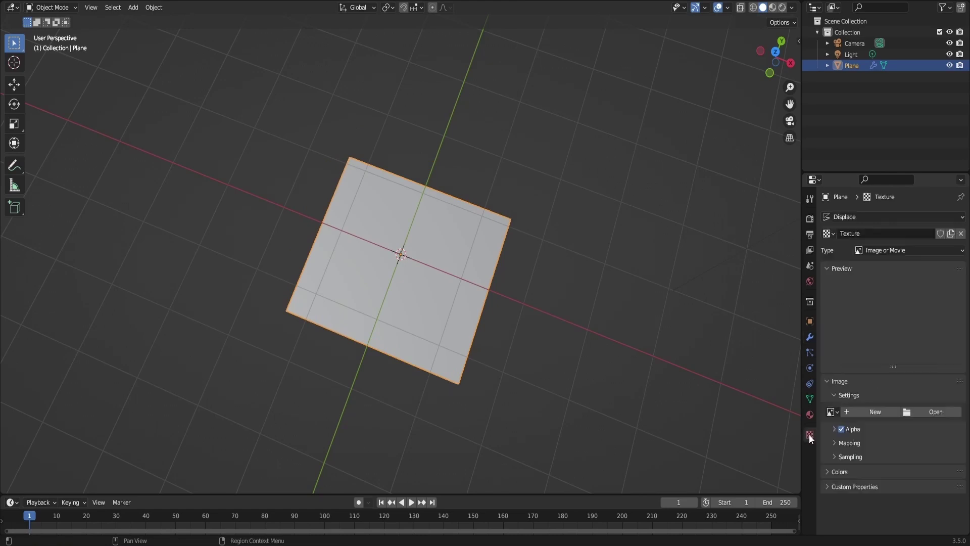
click(916, 412)
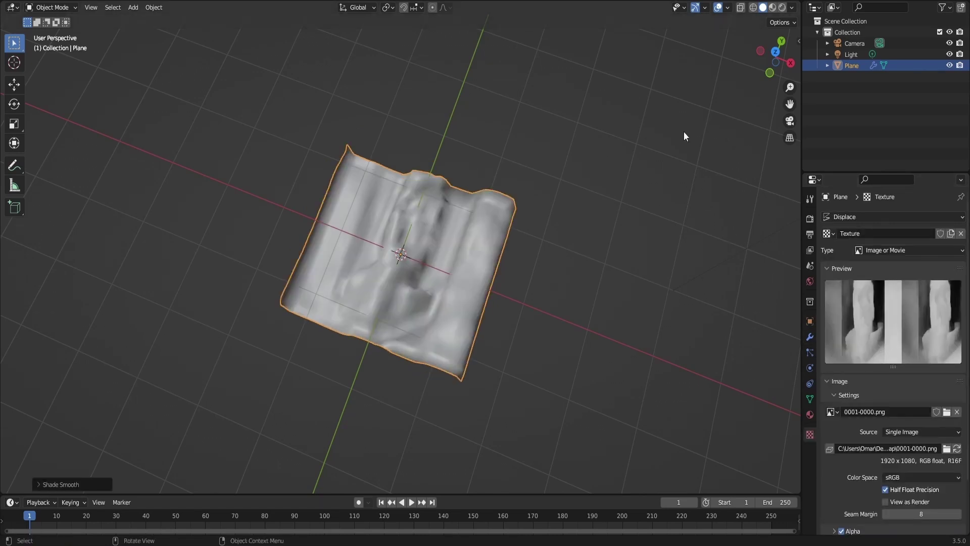
click(810, 337)
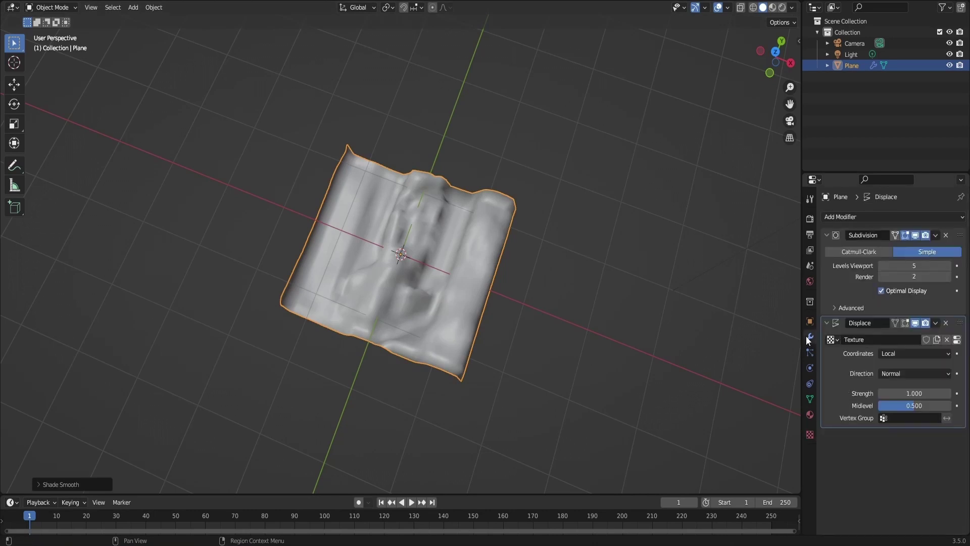
Add a Subdivision Surface modifier with viewport level 2 to smooth the mesh.
click(869, 216)
click(767, 418)
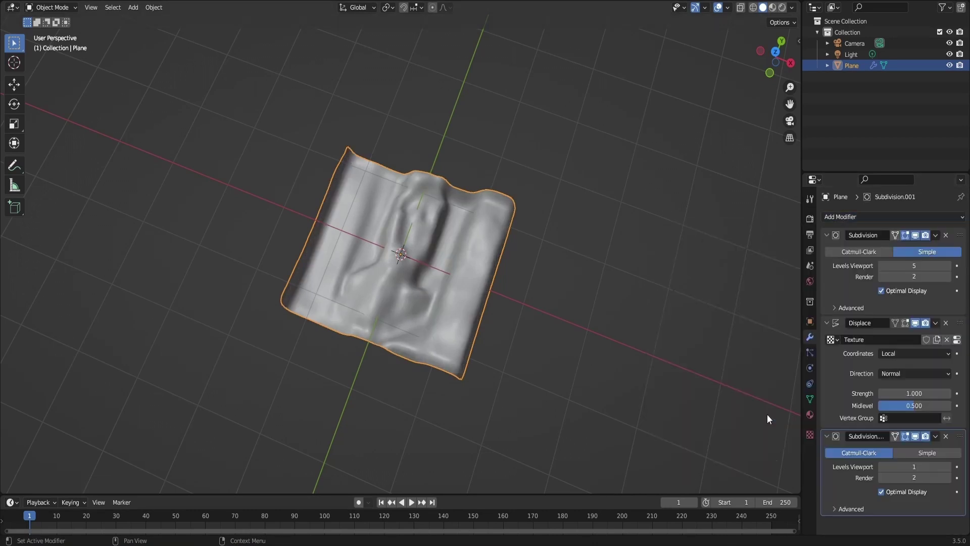
click(947, 466)
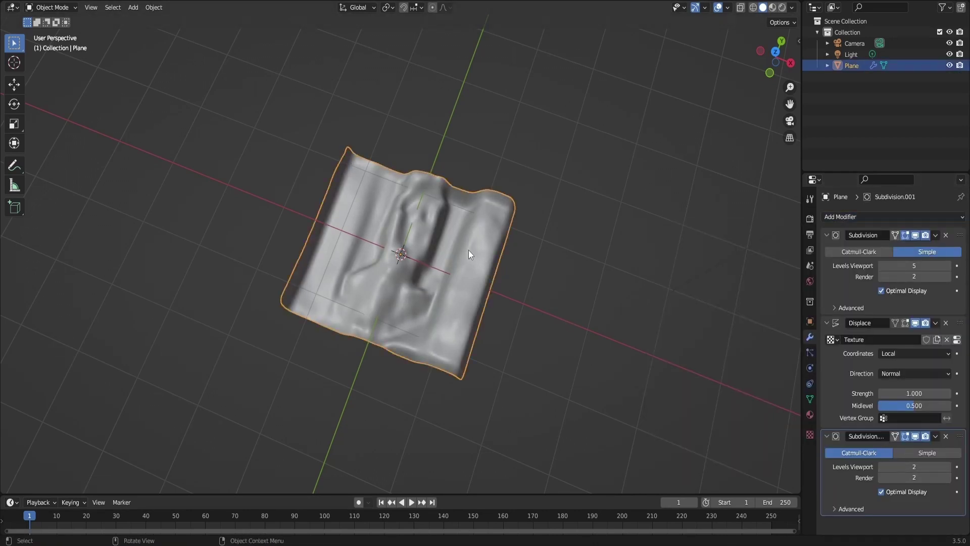
Rotate the plane 90° on X, lift it 1 m on Z, and set displacement strength to 1.4.
text(rx)
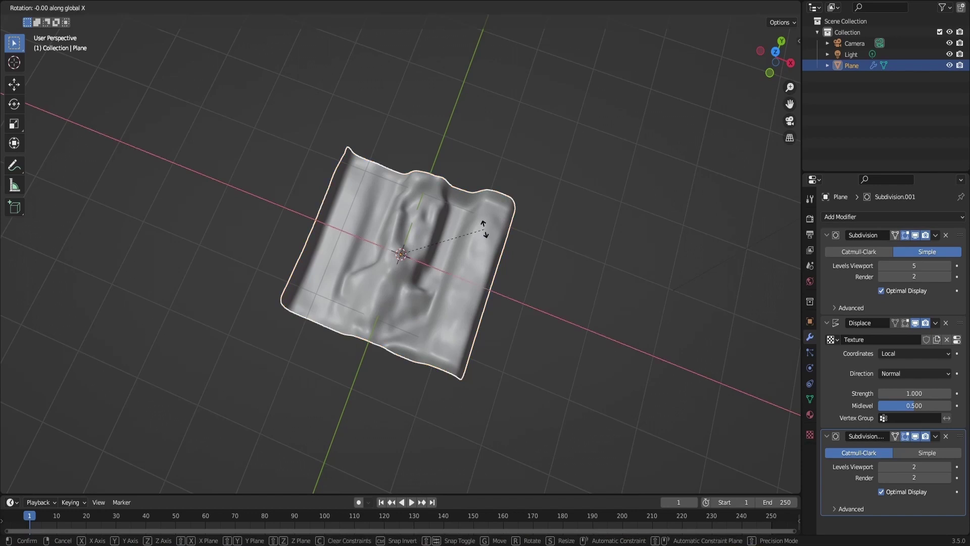
text(90)
key(Return)
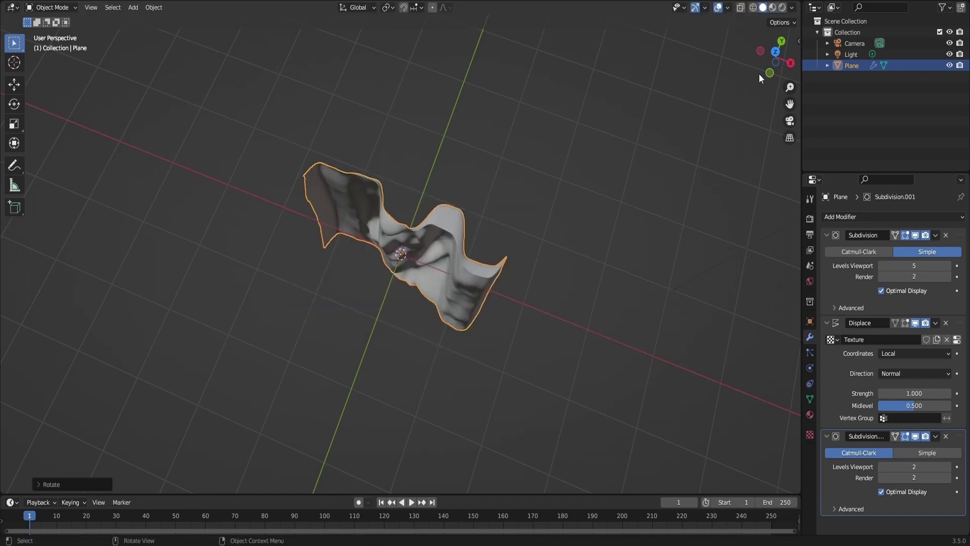
drag(769, 76, 773, 55)
text(gz)
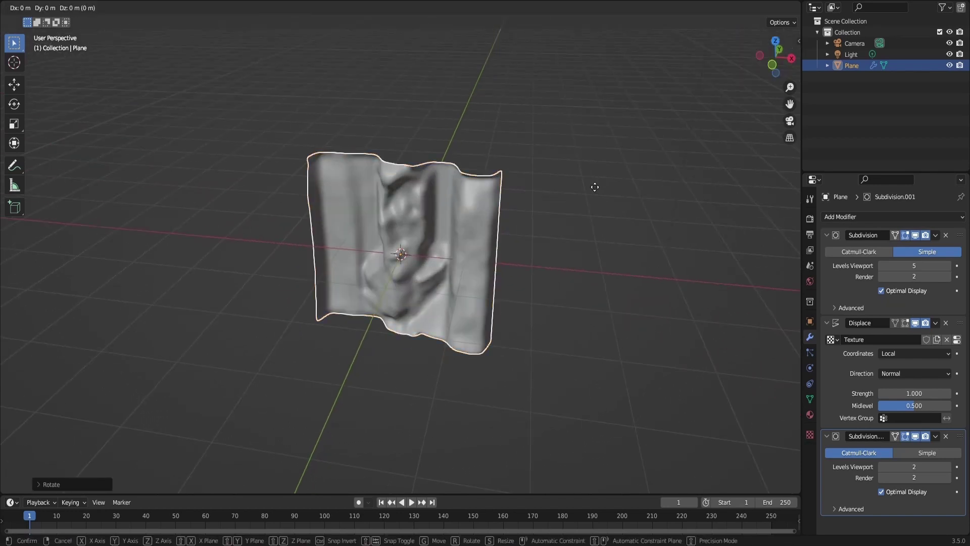
text(1)
key(Return)
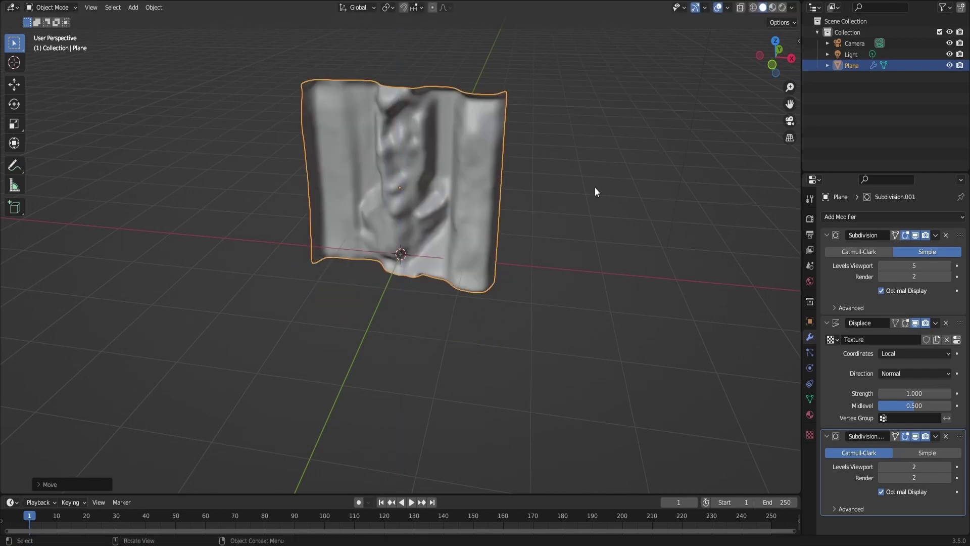
mouse_move(778, 66)
mouse_down()
mouse_move(758, 66)
mouse_move(778, 63)
mouse_up()
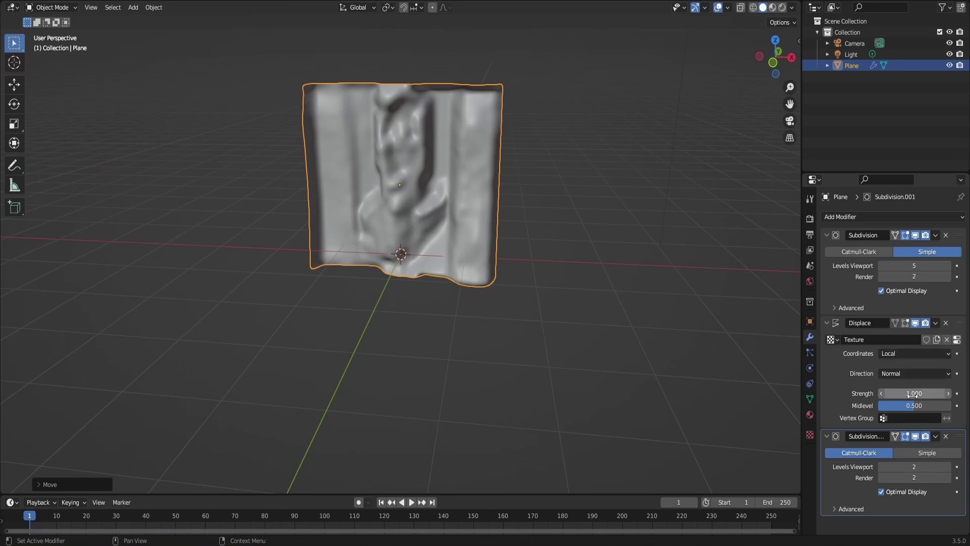
drag(910, 394, 939, 394)
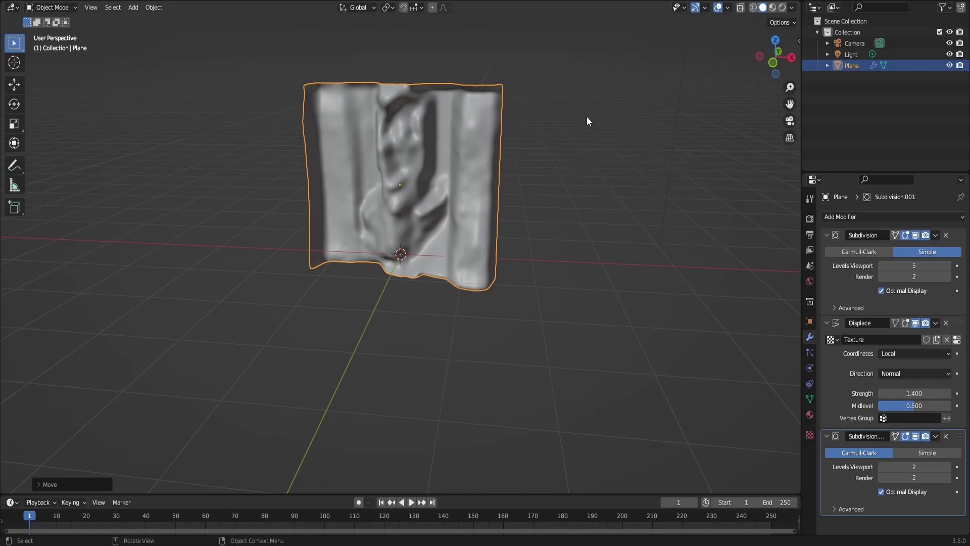
In the Shading workspace, give the plane a new material with image 0001.png as base colour, previewed rendered.
click(322, 0)
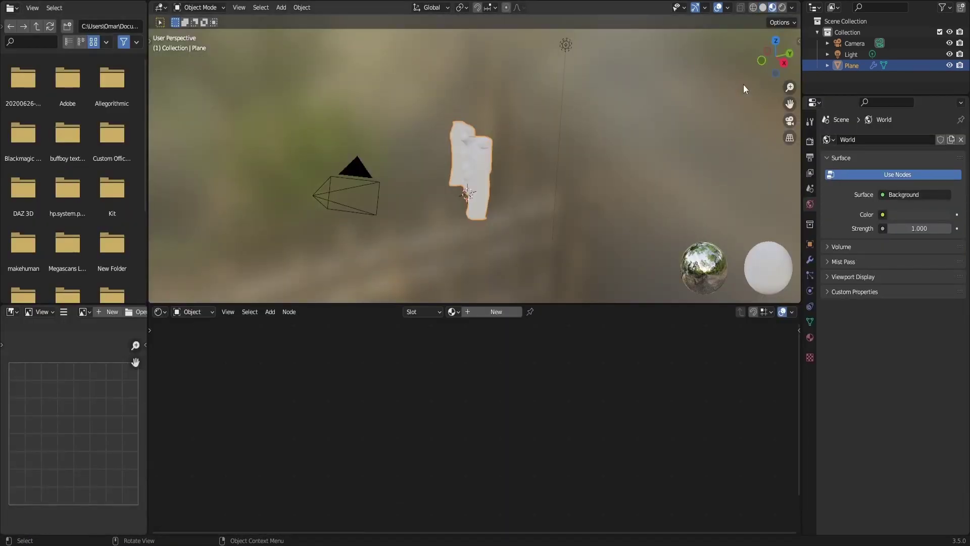
click(761, 60)
scroll(759, 63, up, 3)
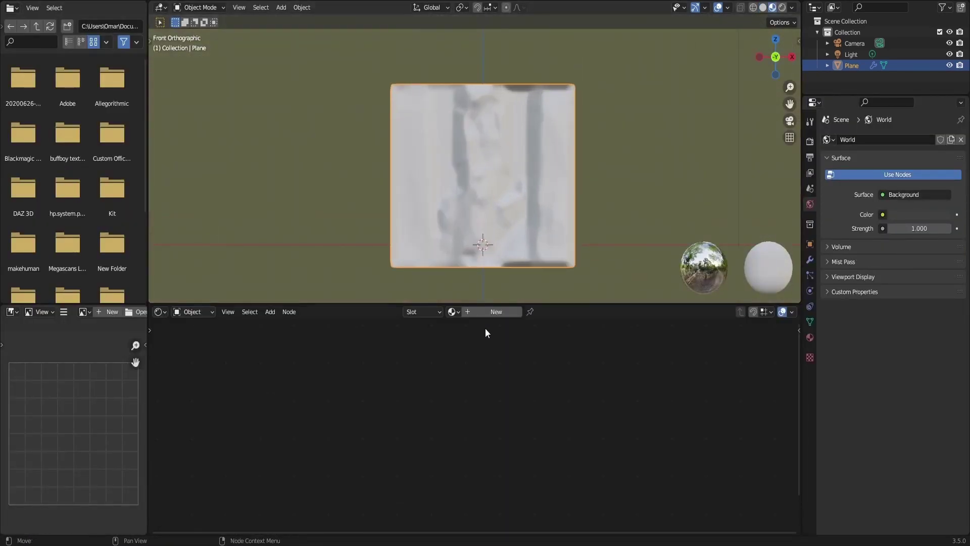
click(478, 315)
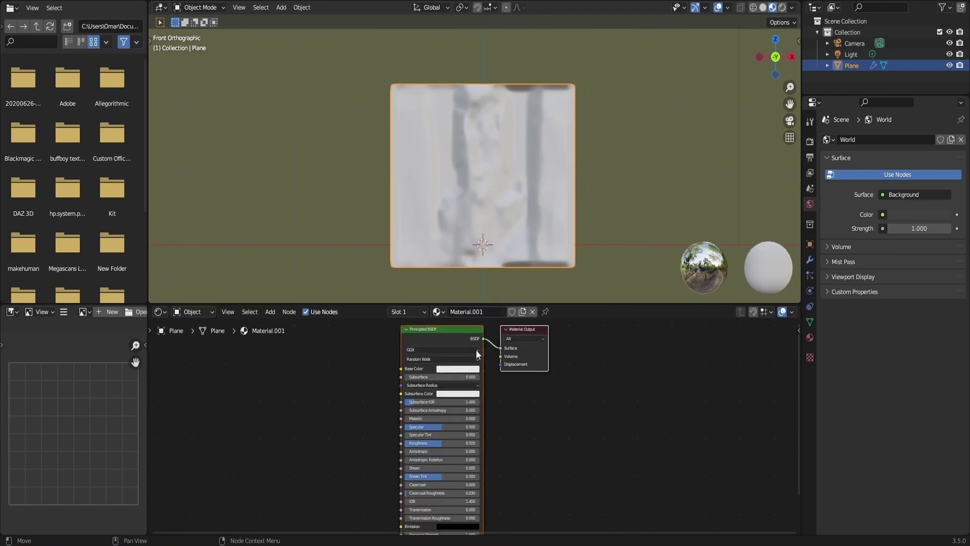
key(shift+a)
click(333, 384)
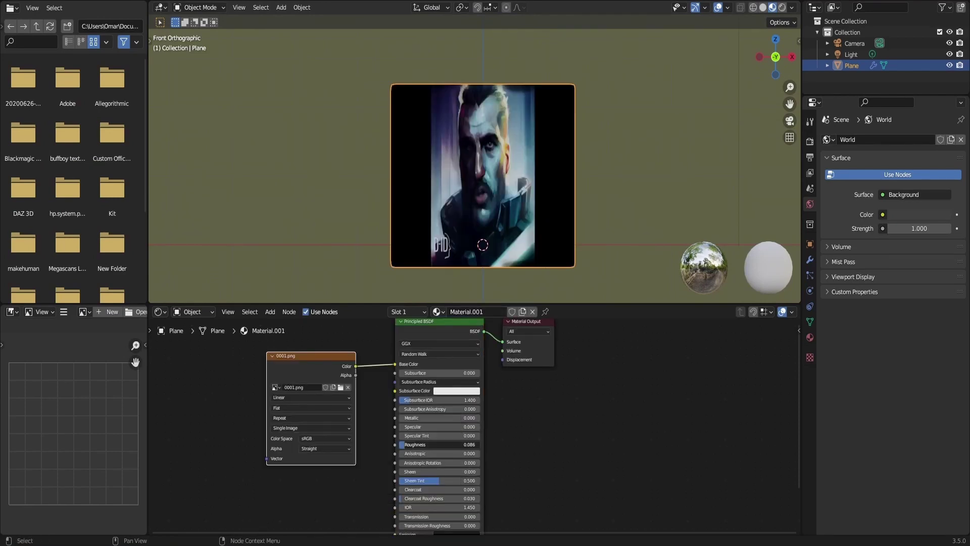
click(783, 8)
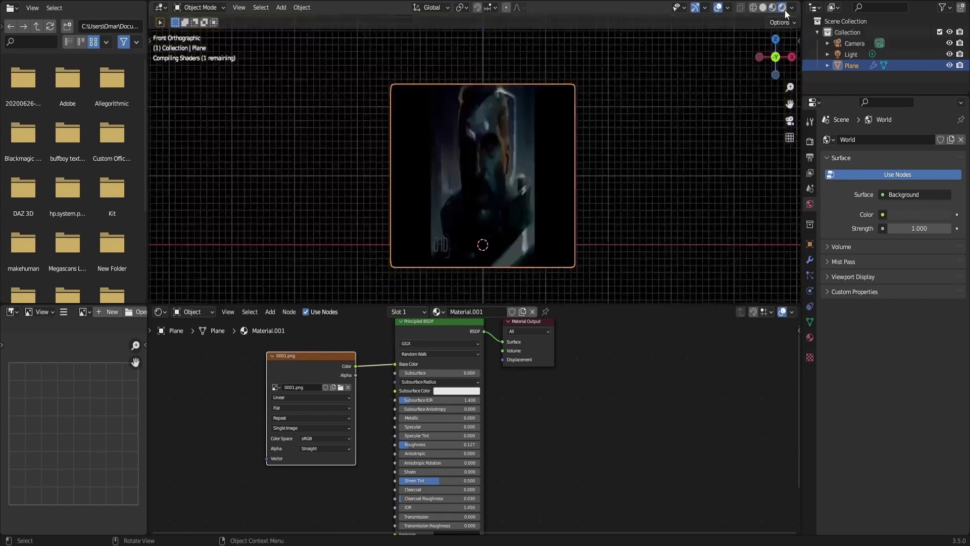
scroll(680, 72, down, 5)
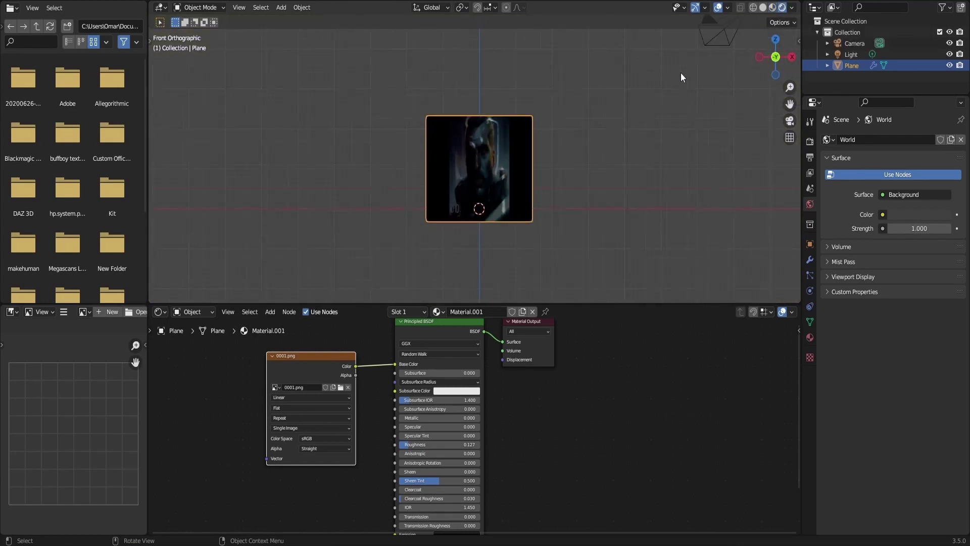
Move the light down along Y and place it near the image plane's upper right.
click(580, 32)
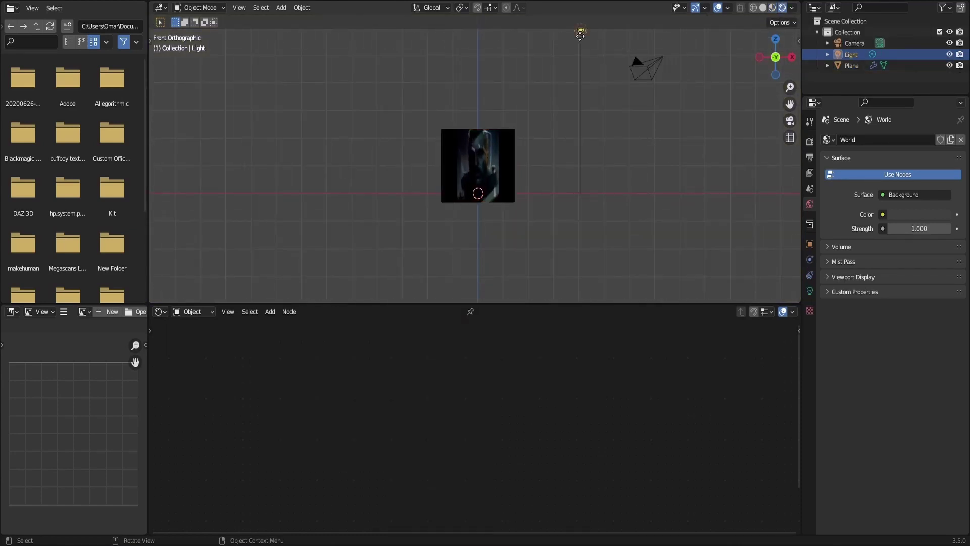
drag(581, 33, 546, 127)
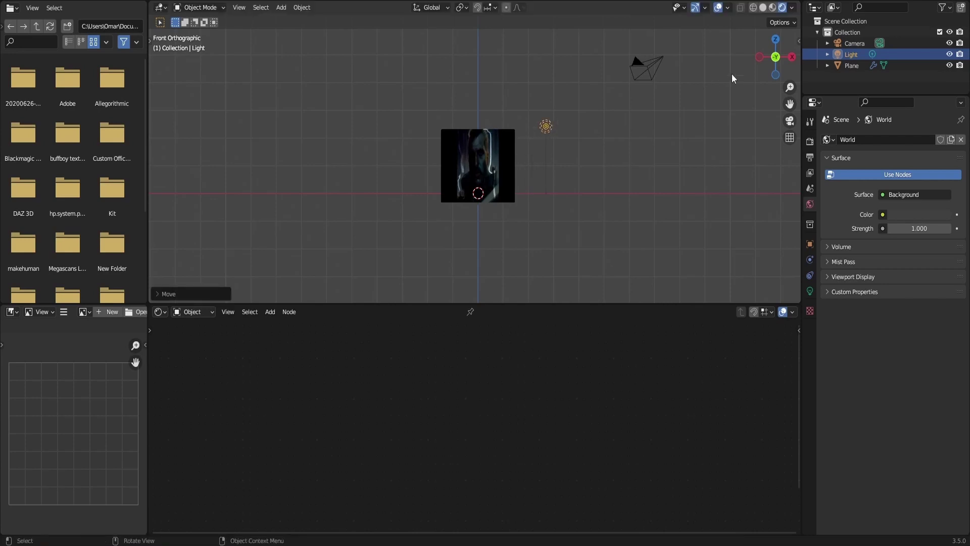
drag(770, 71, 769, 45)
key(g)
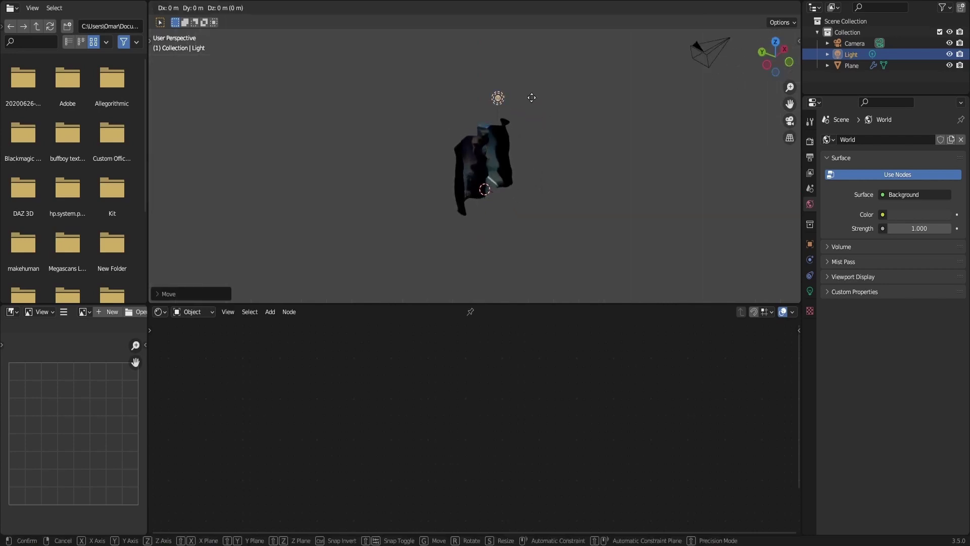
key(y)
click(607, 156)
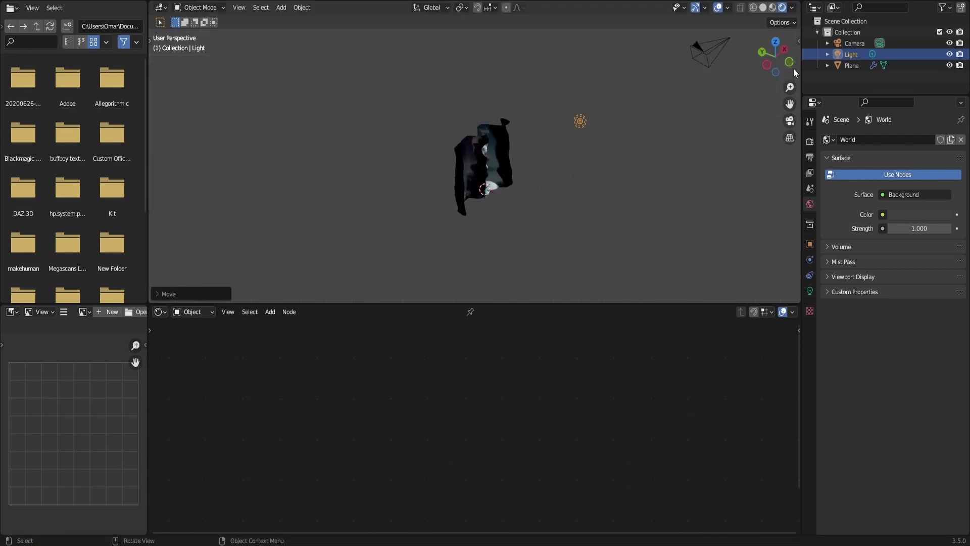
click(790, 64)
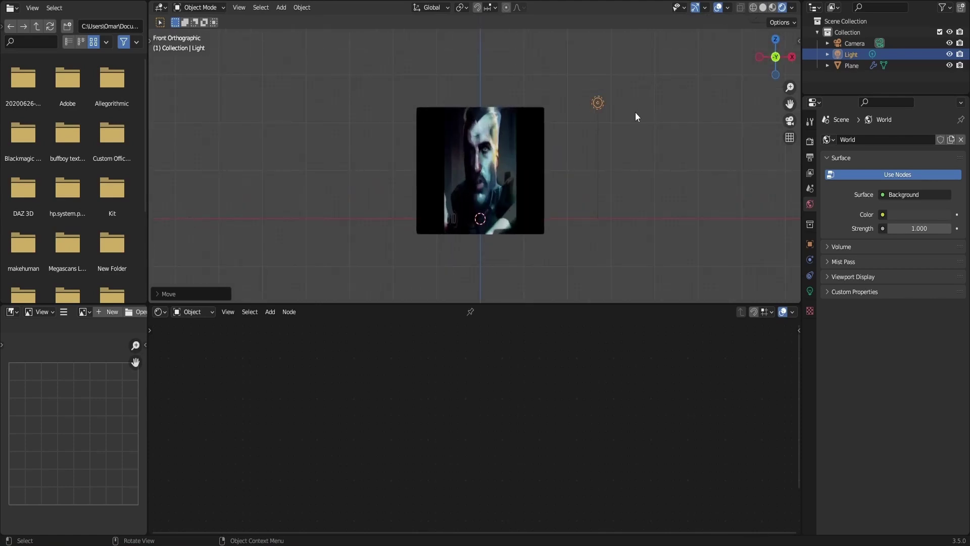
key(g)
click(586, 120)
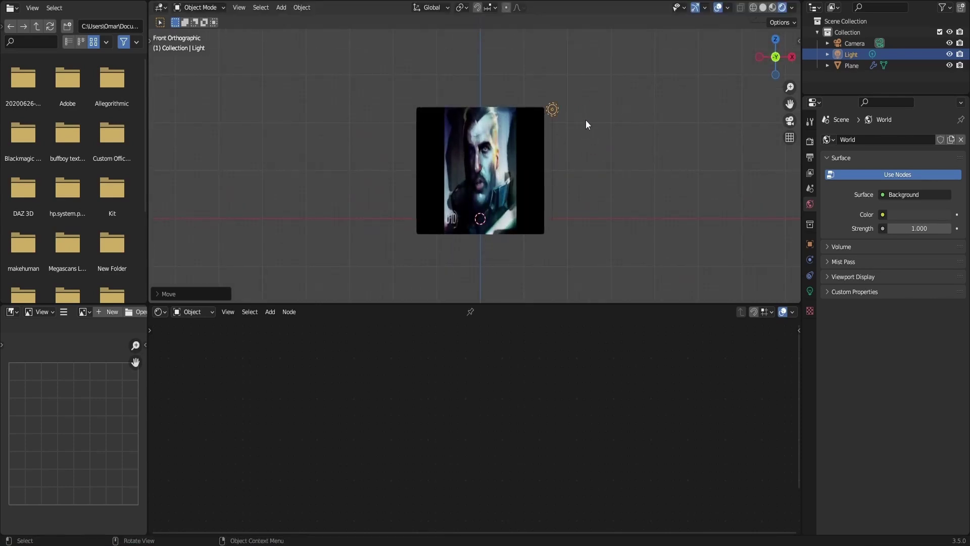
Inspect the plane's relief from the front, then select the light and show its light settings.
scroll(593, 120, up, 5)
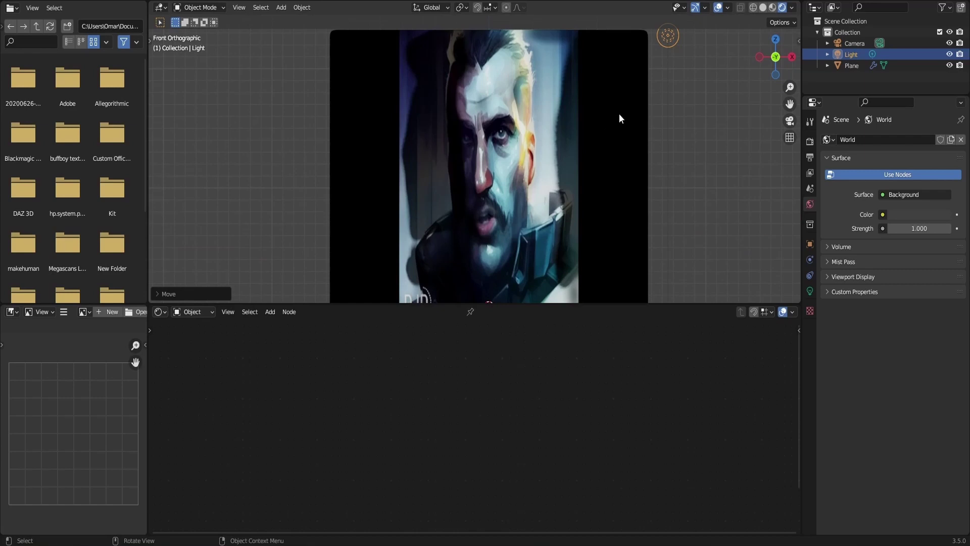
click(620, 115)
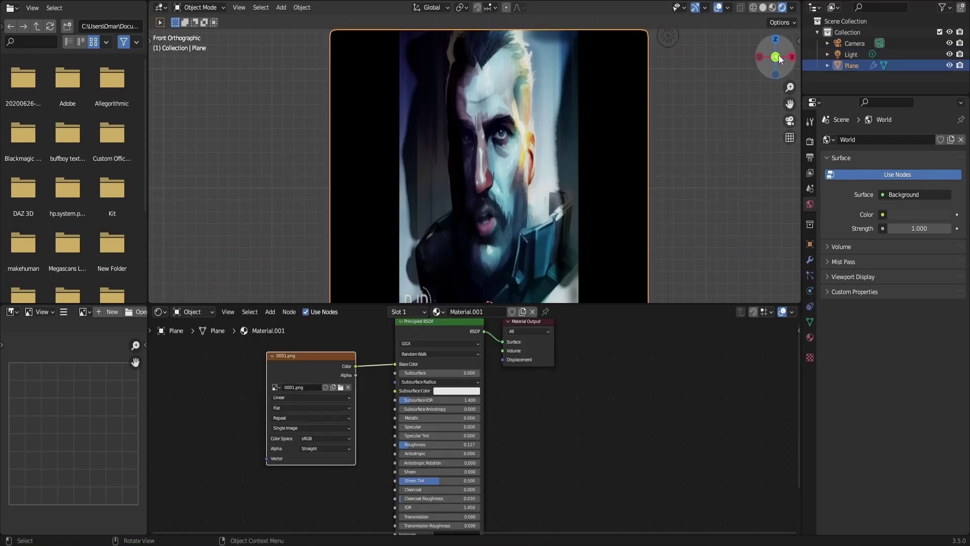
mouse_move(776, 59)
mouse_down()
mouse_move(788, 60)
mouse_move(779, 59)
mouse_up()
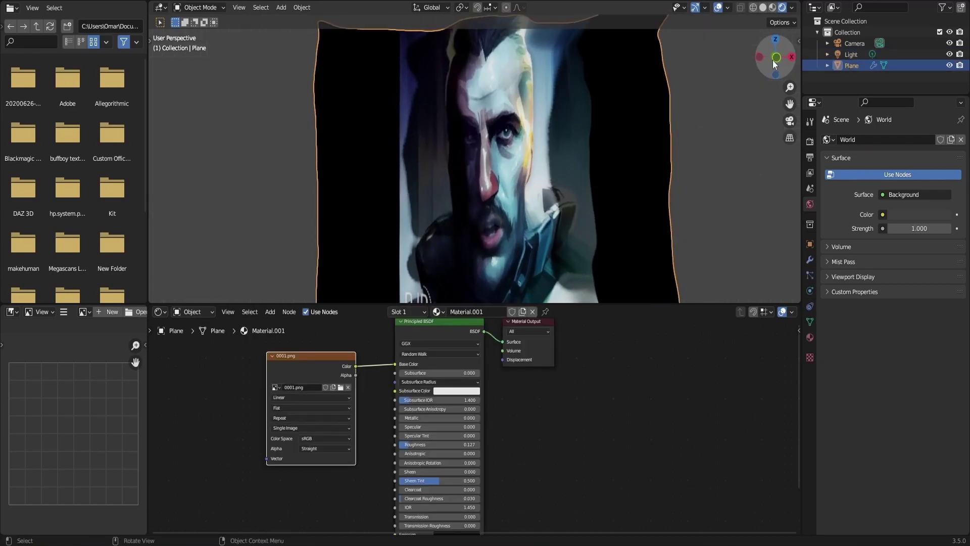
click(773, 59)
click(772, 59)
scroll(620, 119, down, 3)
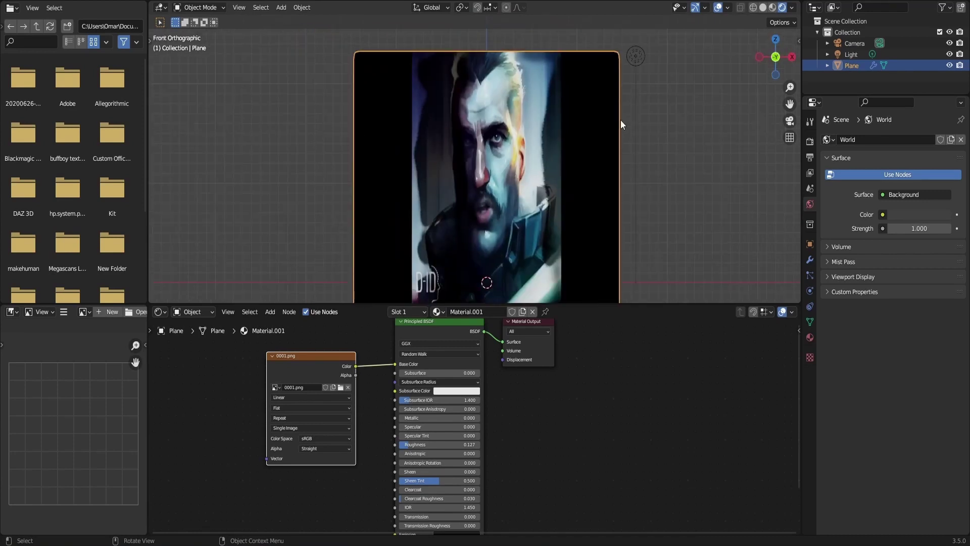
click(586, 87)
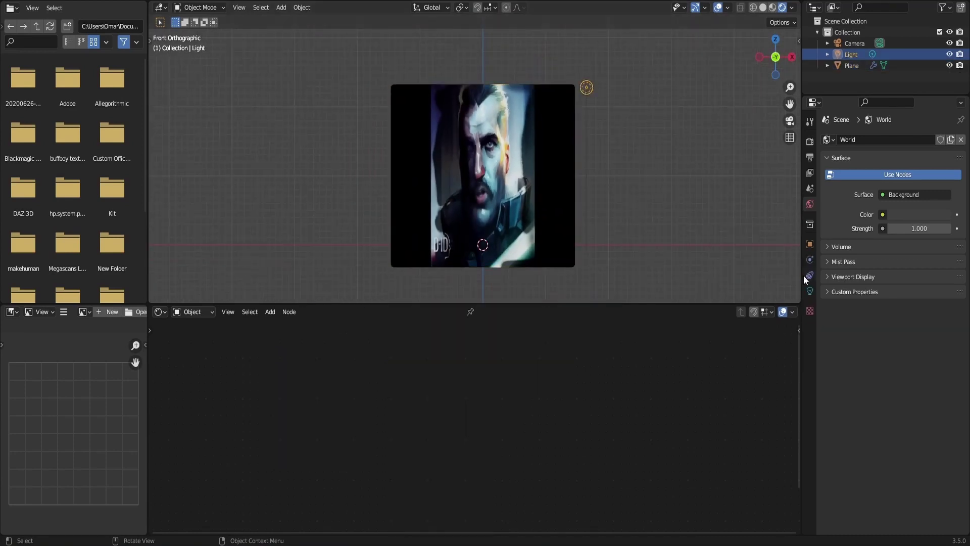
click(809, 290)
Set the point light's colour to a warm orange, then select the image plane.
click(918, 204)
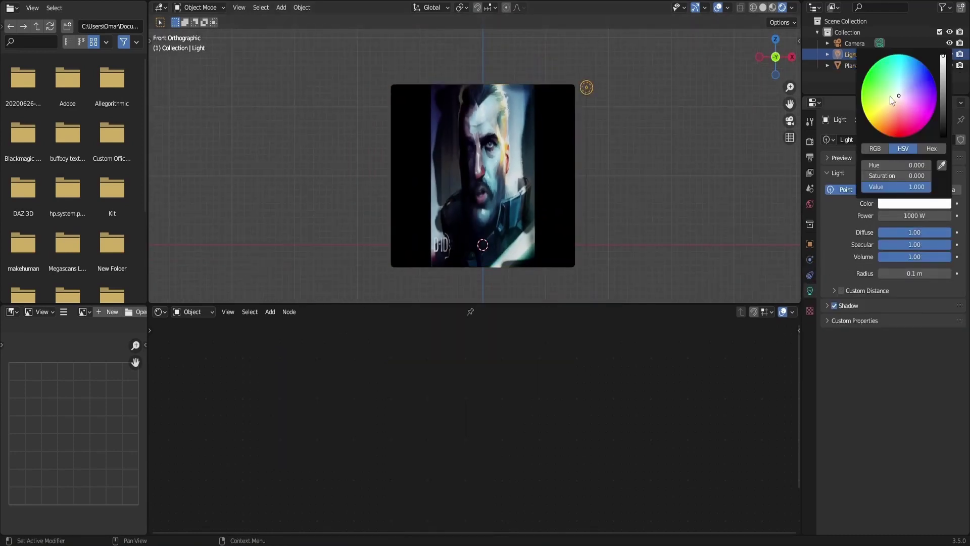
mouse_move(890, 96)
mouse_down()
mouse_move(882, 122)
mouse_move(893, 120)
mouse_up()
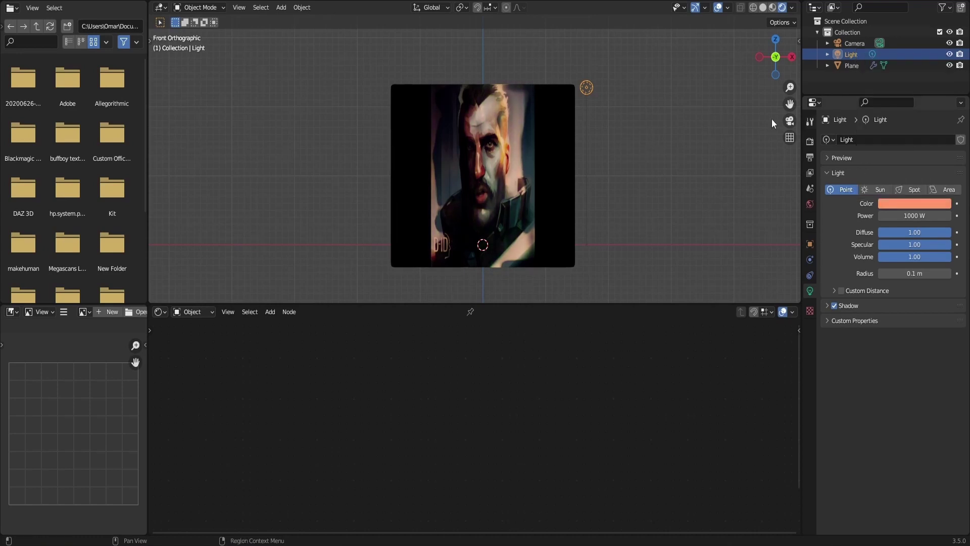
click(608, 125)
scroll(609, 125, up, 4)
click(498, 143)
scroll(499, 144, down, 1)
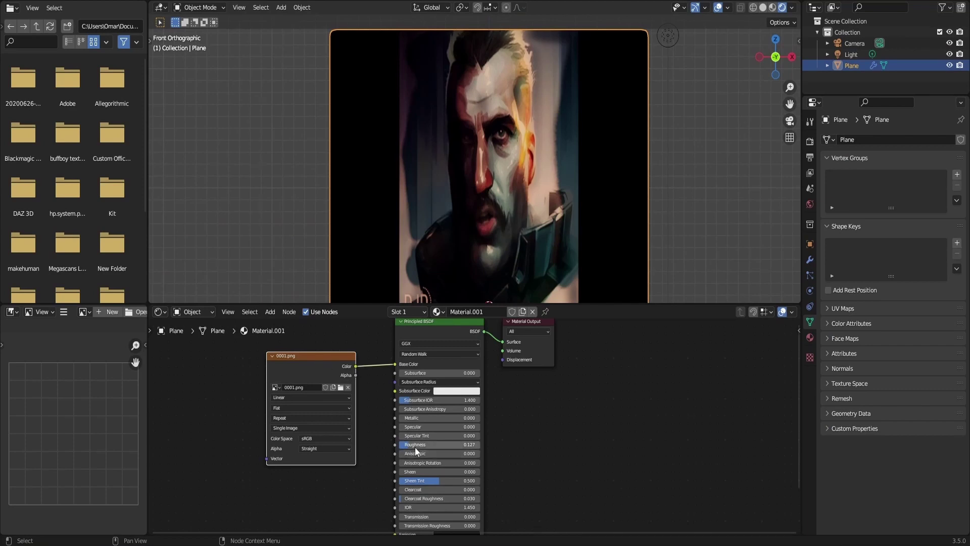
Set Roughness to 0, then briefly link the image's Alpha to Emission and disconnect it again.
drag(414, 446, 398, 444)
scroll(400, 448, down, 2)
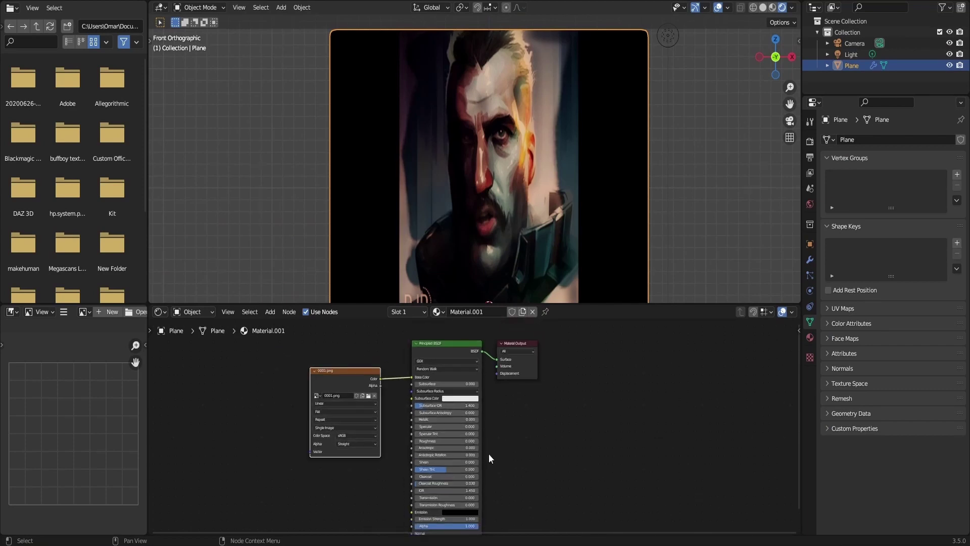
middle_drag(489, 457, 487, 419)
drag(350, 342, 399, 428)
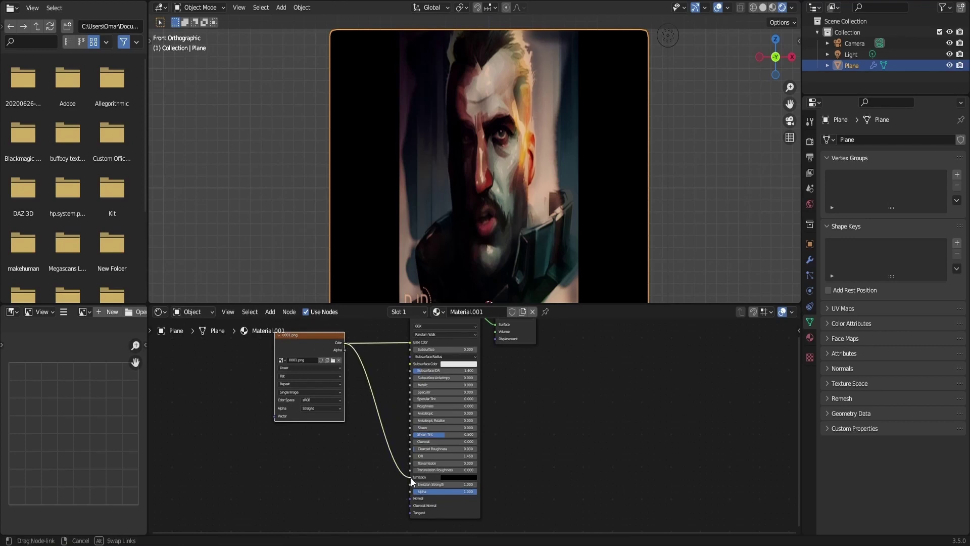
drag(411, 477, 411, 476)
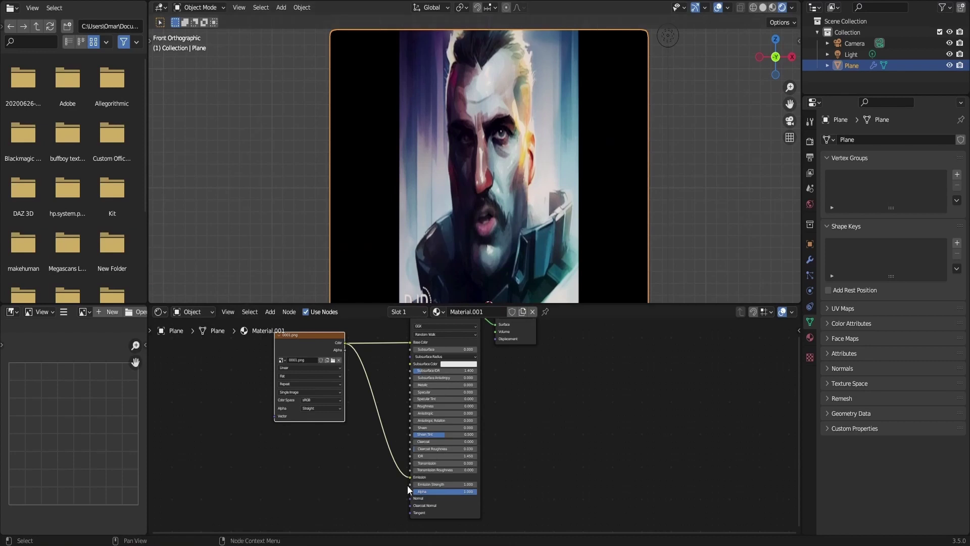
drag(411, 477, 395, 441)
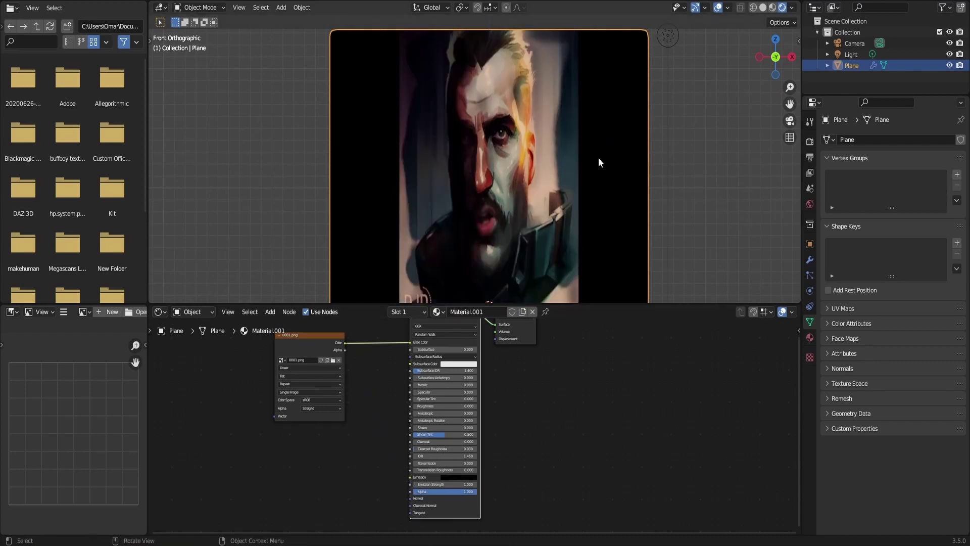
scroll(599, 158, down, 1)
Move the existing light up and to the left of the face.
click(636, 56)
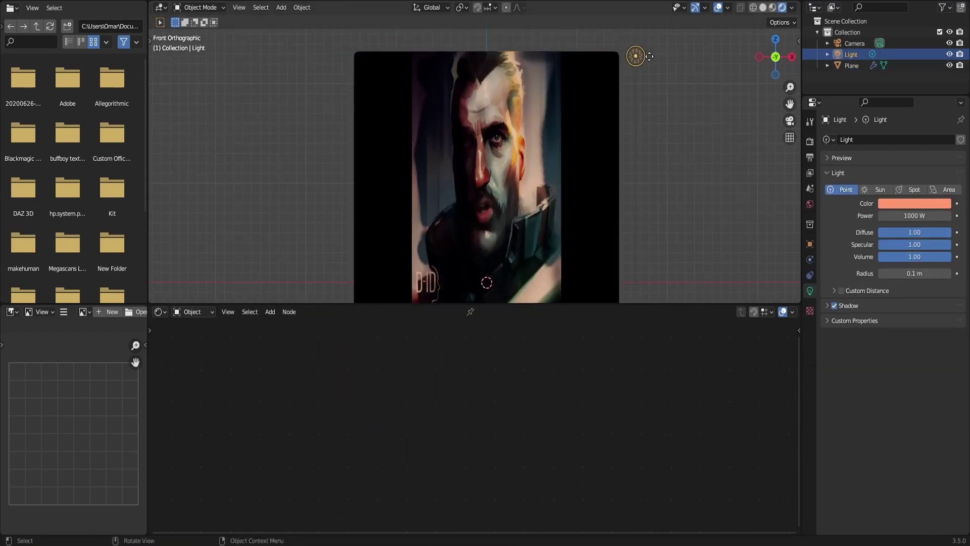
key(g)
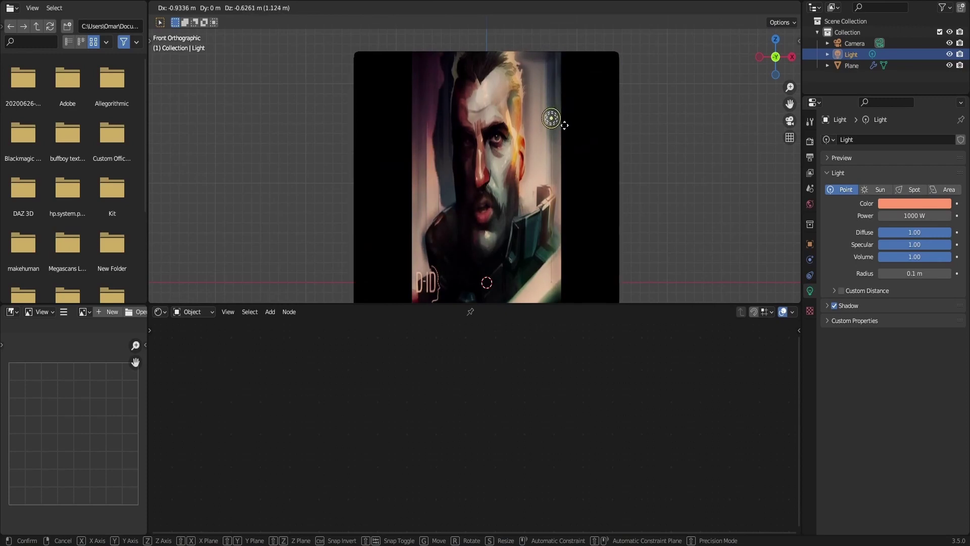
click(556, 102)
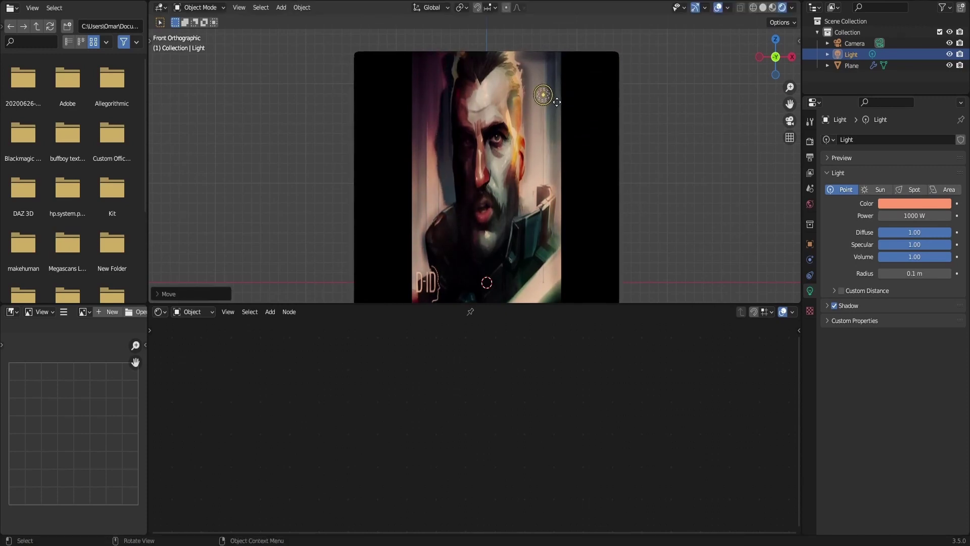
Duplicate the light to the portrait's lower left with a 1.72 m radius, then view through the camera.
key(shift+d)
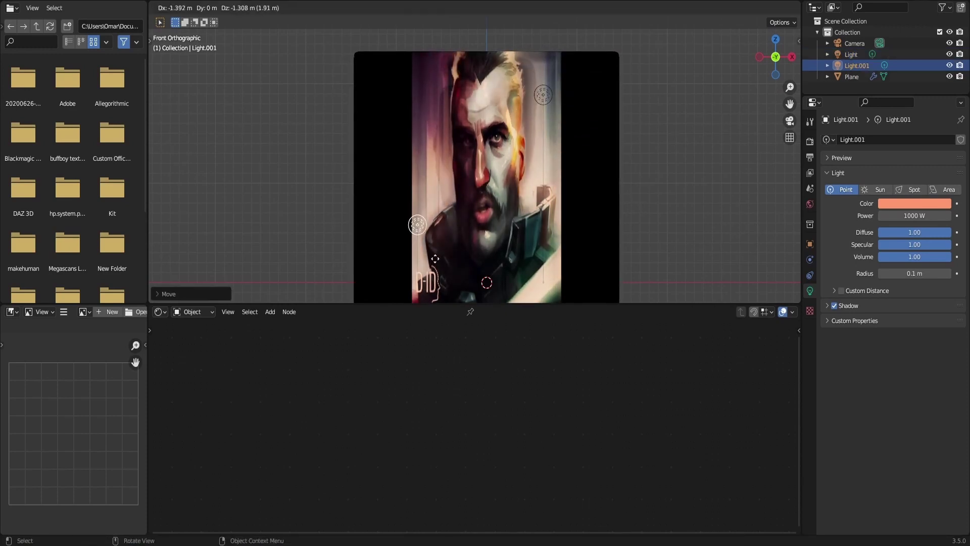
click(428, 298)
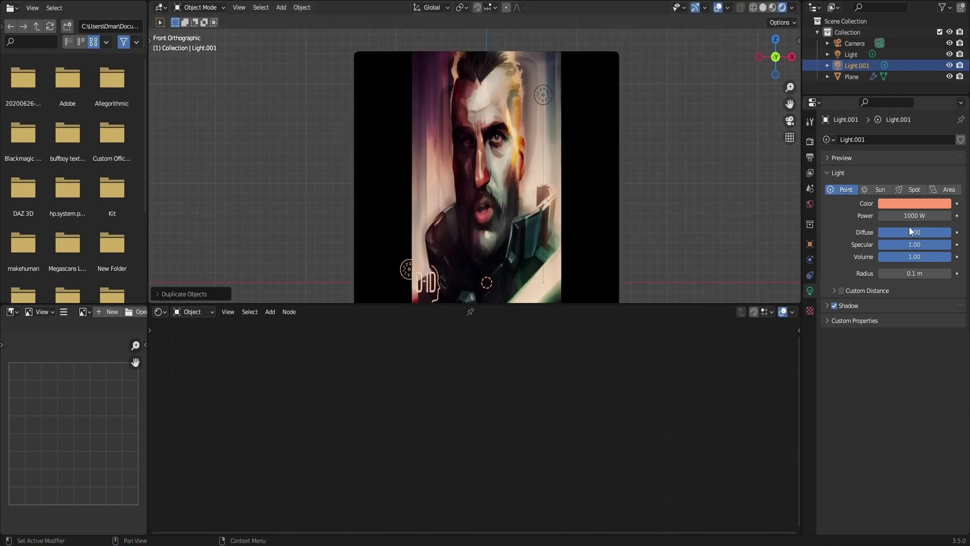
drag(904, 273, 957, 273)
click(669, 151)
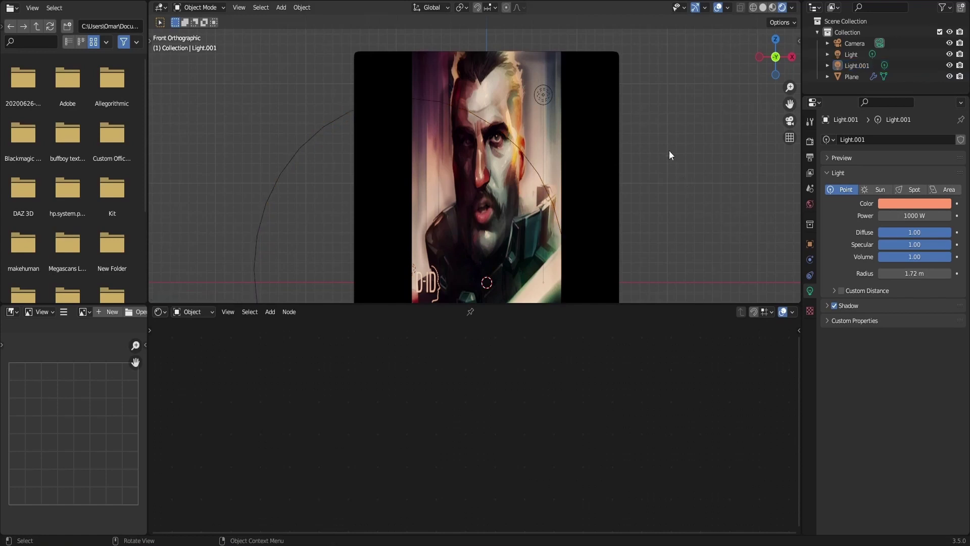
scroll(657, 116, up, 2)
scroll(657, 117, down, 3)
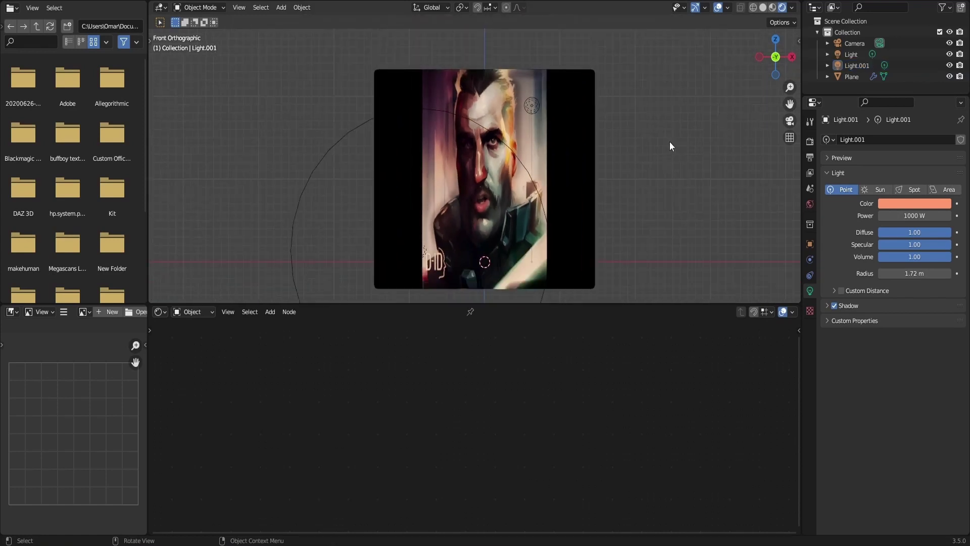
key(KP_0)
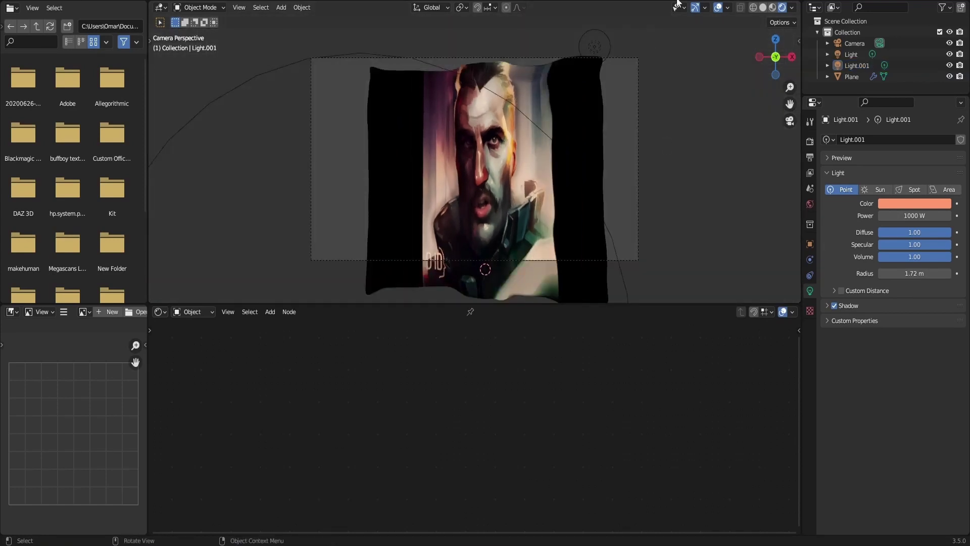
Enable Camera to View in the View tab, reframe closer on the face, and enlarge the 3D view.
click(799, 40)
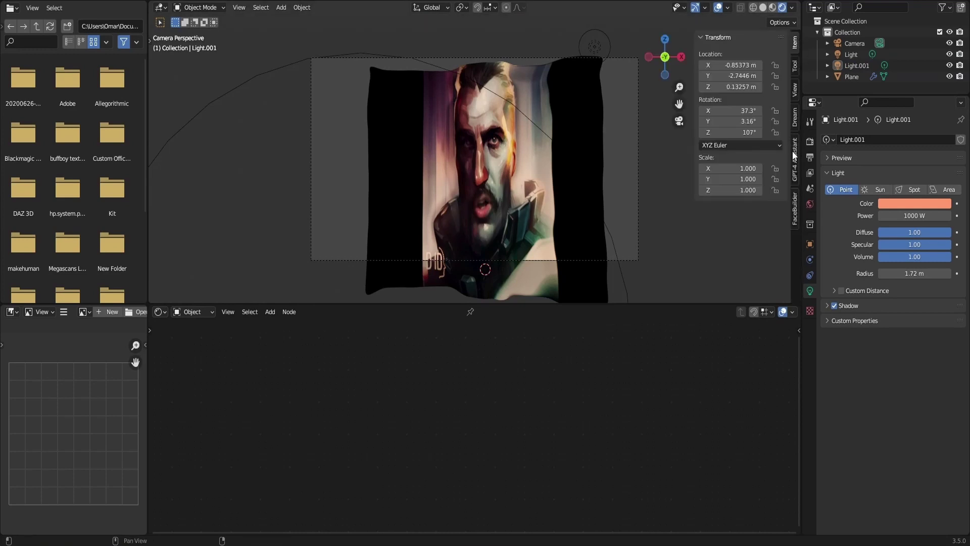
click(794, 90)
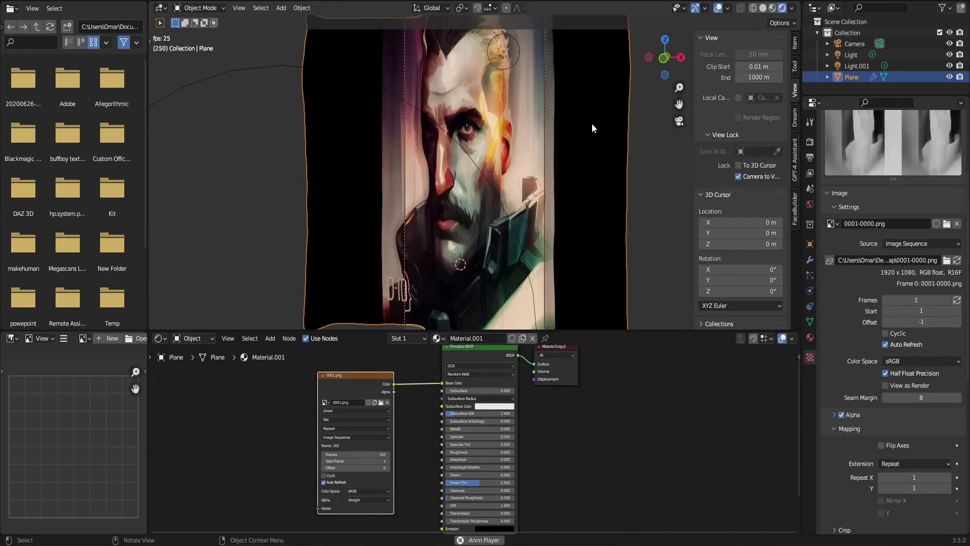
drag(659, 66, 652, 60)
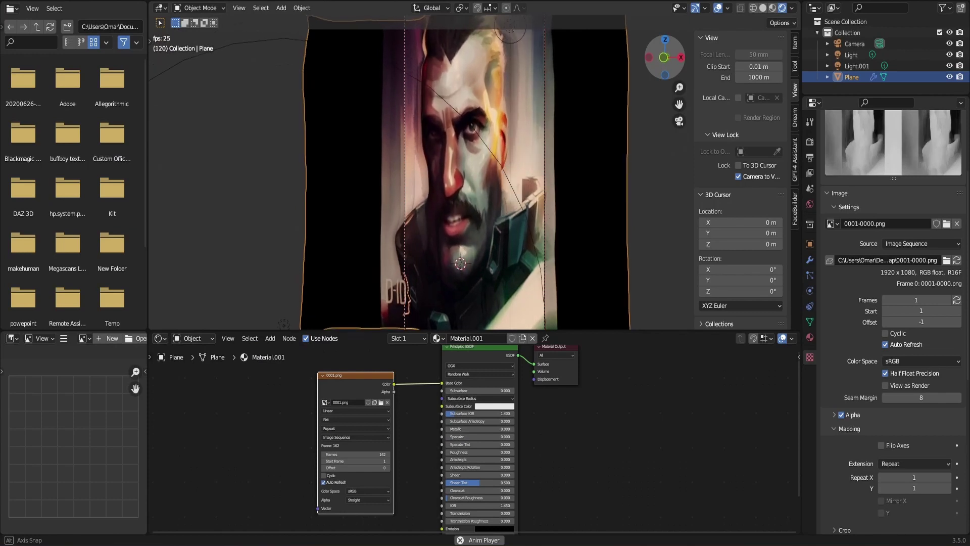
scroll(562, 98, up, 1)
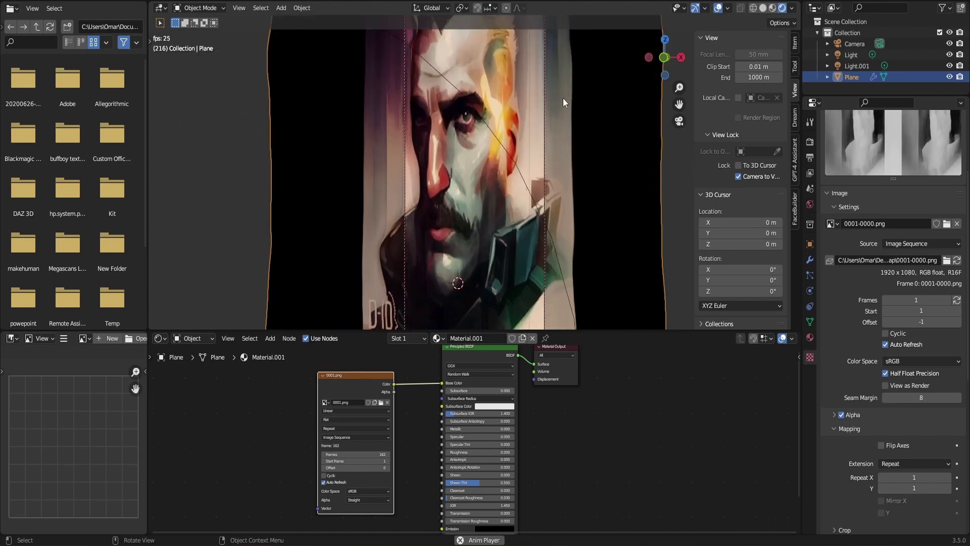
drag(677, 103, 689, 110)
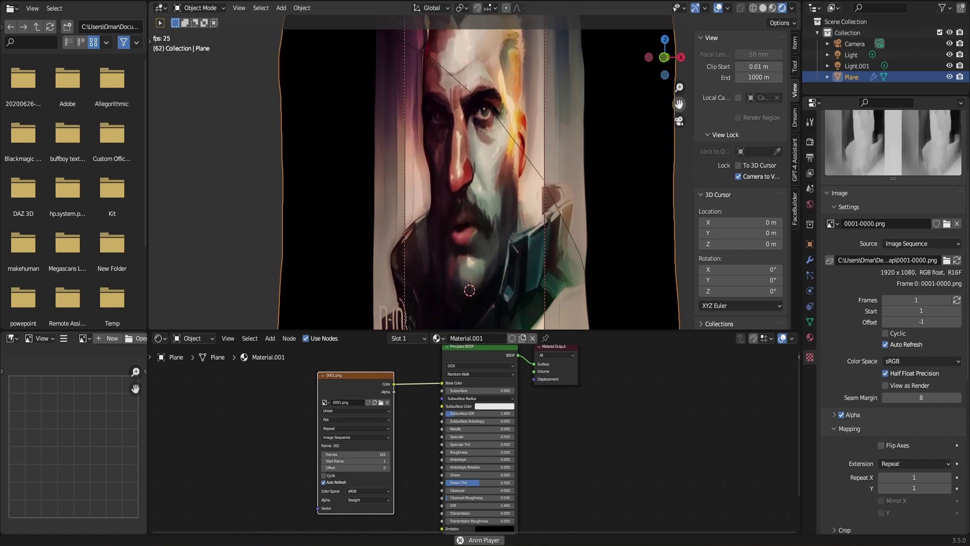
drag(580, 329, 580, 457)
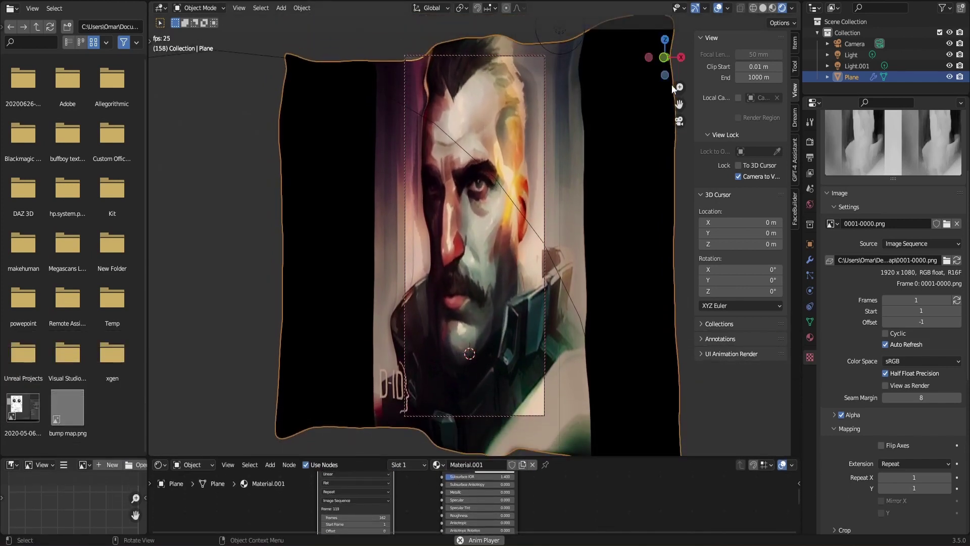
drag(679, 104, 678, 104)
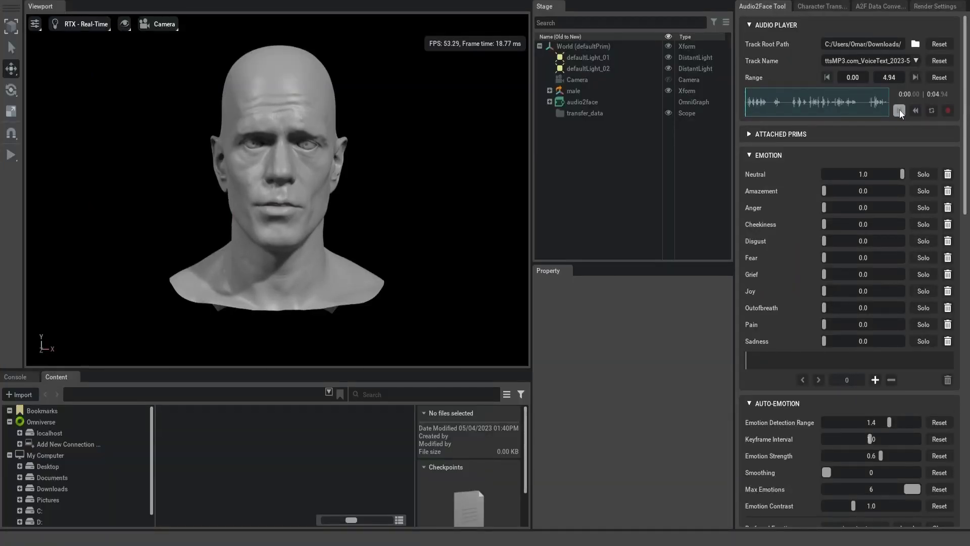
Set Neutral 0.213, Amazement 0.2325, Cheekiness about 0.58, and add Joy and some Sadness.
click(899, 109)
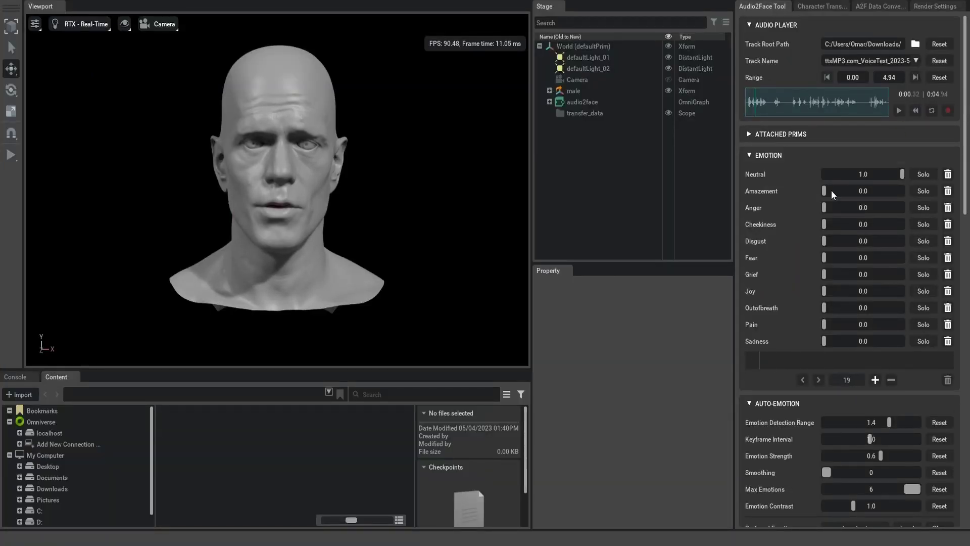
scroll(864, 192, down, 2)
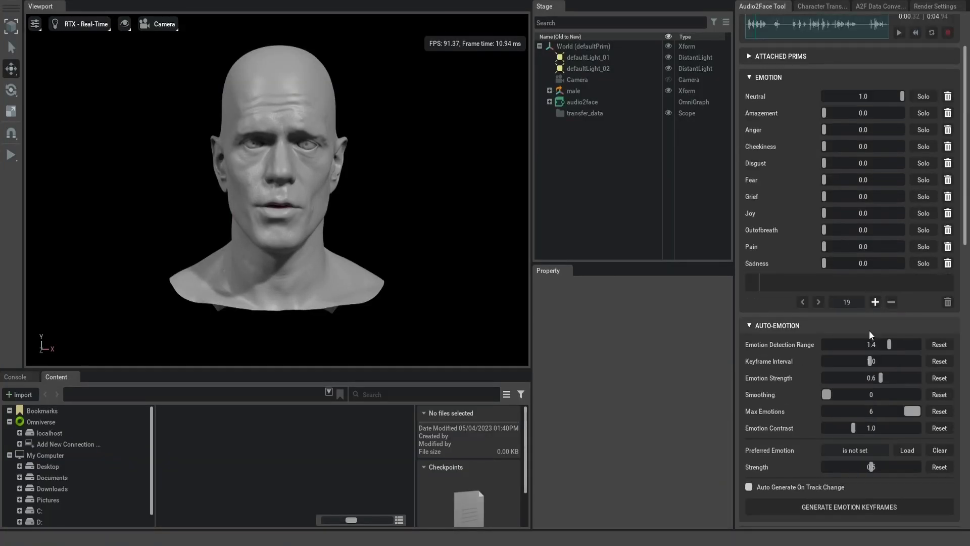
scroll(828, 191, up, 2)
drag(901, 174, 840, 175)
drag(825, 224, 869, 228)
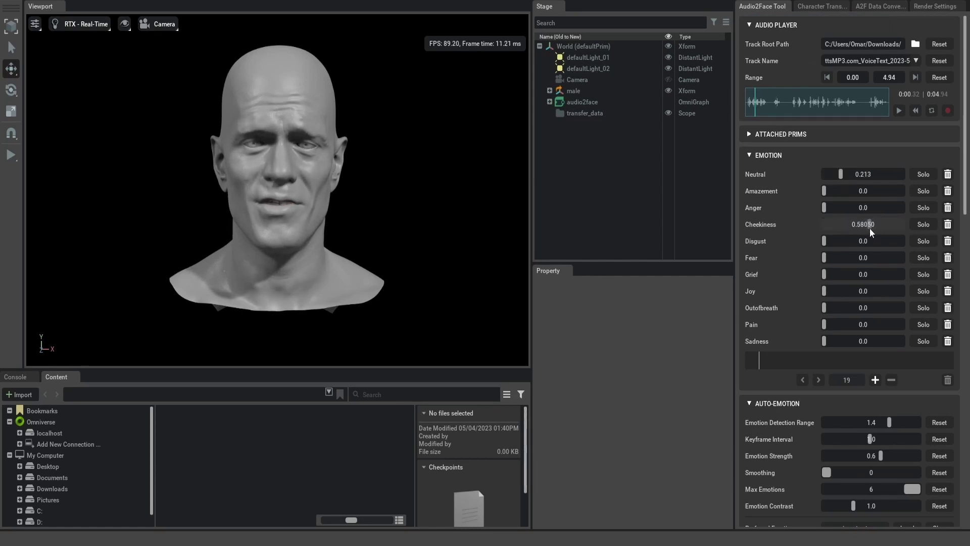
drag(826, 192, 842, 196)
drag(831, 290, 884, 296)
drag(824, 341, 850, 342)
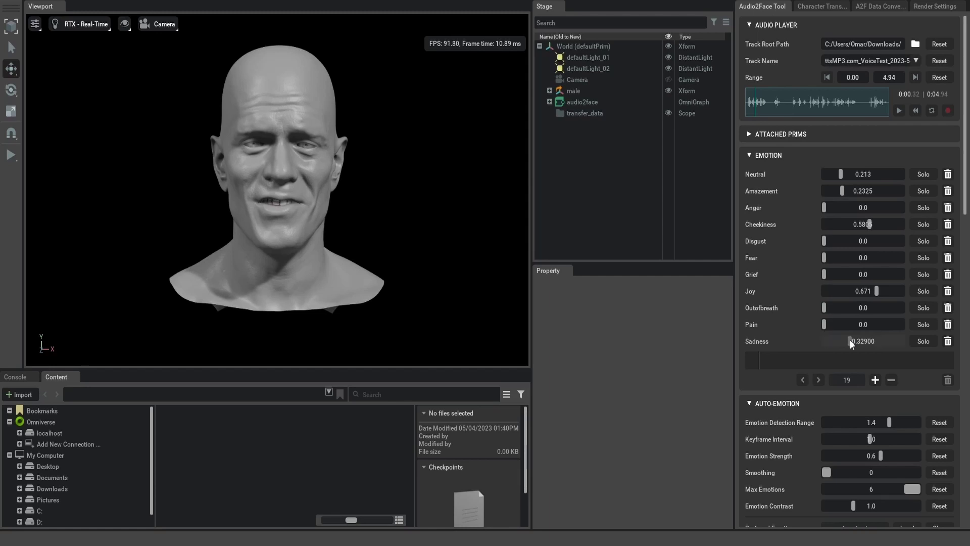
scroll(795, 326, down, 1)
mouse_move(889, 382)
mouse_down()
mouse_move(902, 381)
mouse_move(861, 362)
mouse_move(894, 378)
mouse_up()
scroll(902, 374, up, 1)
Raise auto-emotion Strength to 0.8825 and Emotion Contrast to about 1.65, previewing the speech track.
click(902, 114)
click(902, 114)
scroll(868, 212, down, 2)
scroll(892, 348, up, 2)
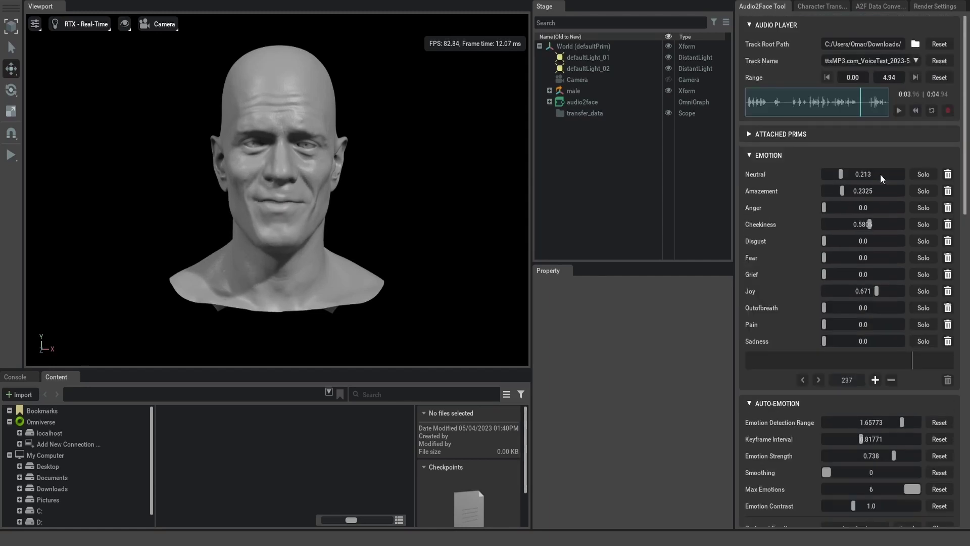
click(900, 111)
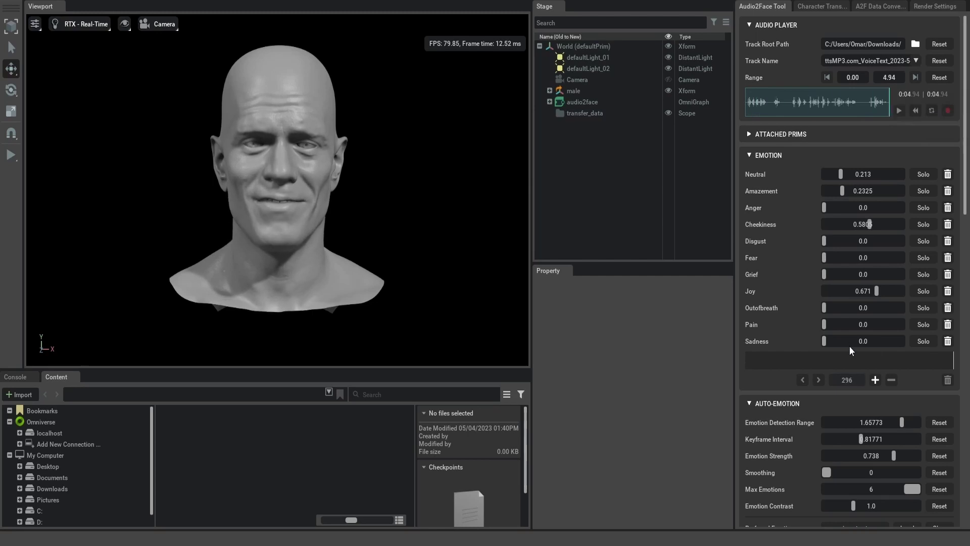
scroll(854, 348, down, 2)
drag(898, 380, 907, 378)
drag(853, 428, 874, 428)
scroll(874, 425, up, 2)
click(900, 111)
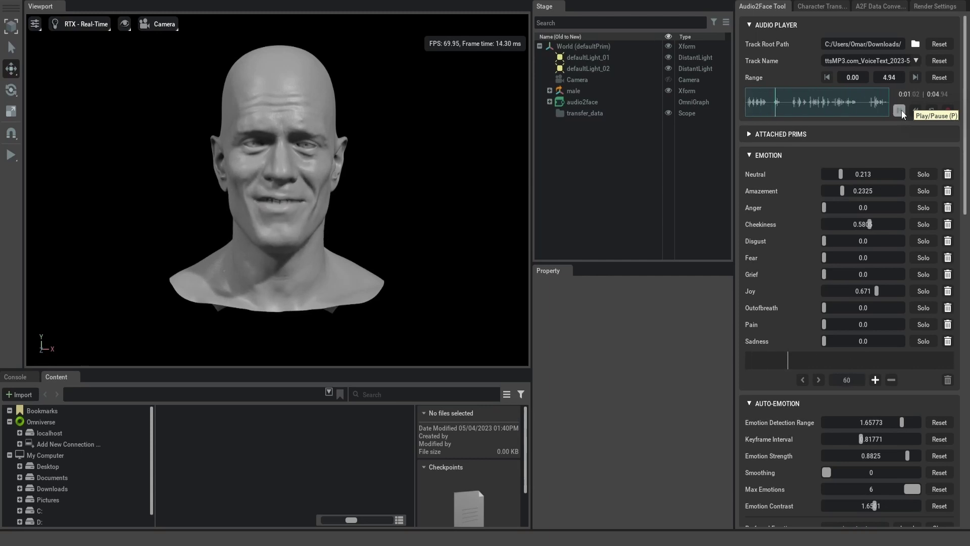
At 3.71 seconds, adjust the Outofbreath emotion level and replay the track.
click(901, 110)
drag(836, 308, 850, 308)
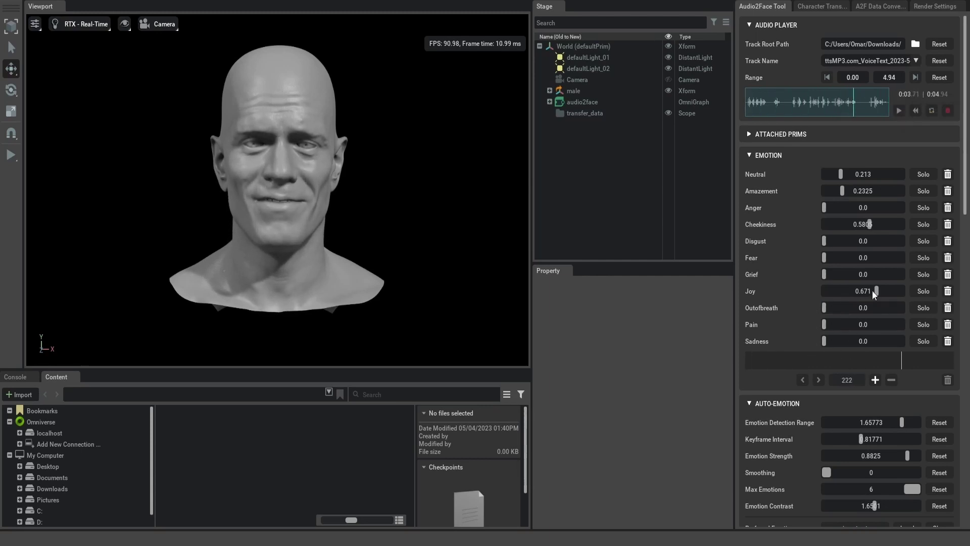
click(897, 110)
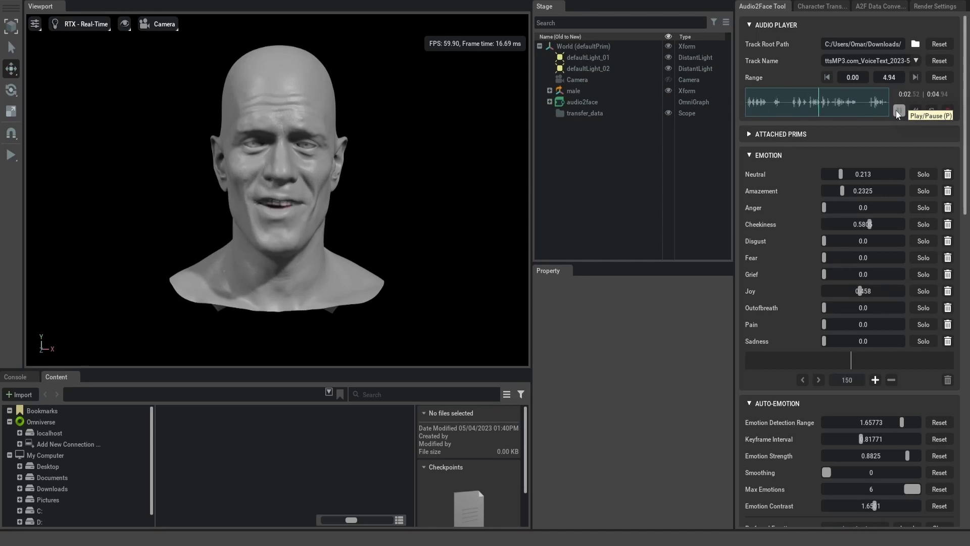
click(897, 110)
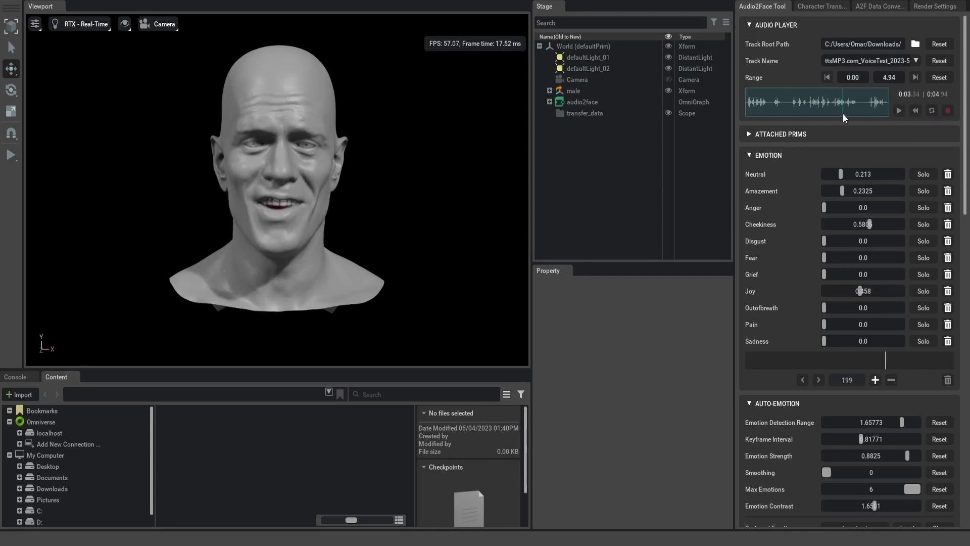
Generate emotion keyframes across the speech track, replacing all existing emotion keys.
scroll(812, 407, down, 3)
click(817, 462)
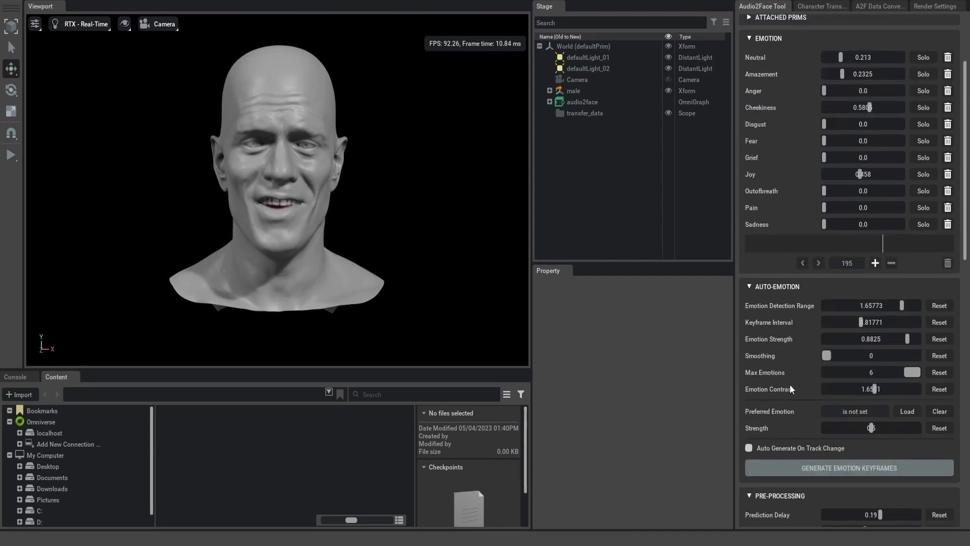
scroll(789, 384, down, 1)
scroll(793, 371, up, 4)
click(896, 112)
scroll(780, 408, down, 3)
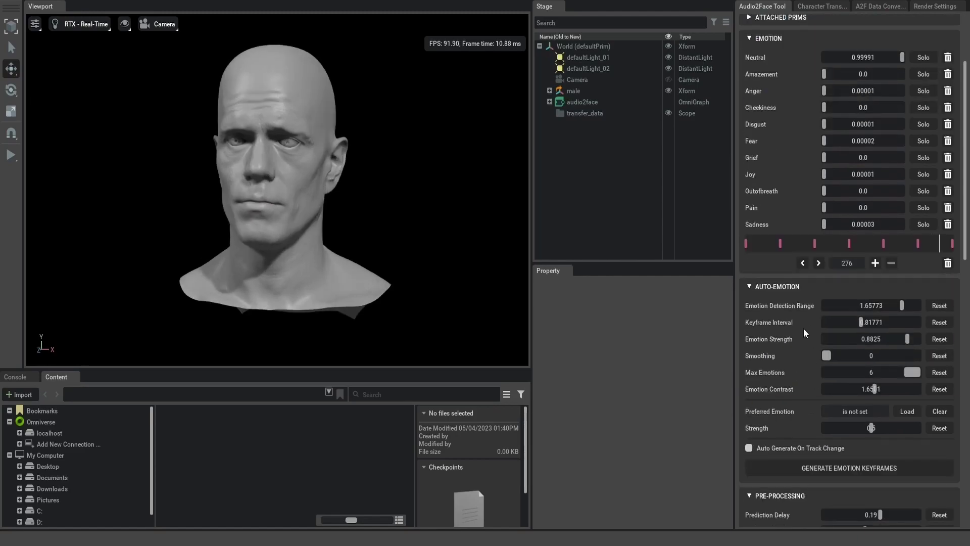
scroll(804, 328, up, 2)
click(947, 341)
click(469, 284)
On the first emotion keyframe, lower Neutral and set Cheekiness 0.3095 and Joy 0.0515.
drag(814, 317, 766, 321)
scroll(802, 276, up, 1)
drag(767, 362, 745, 361)
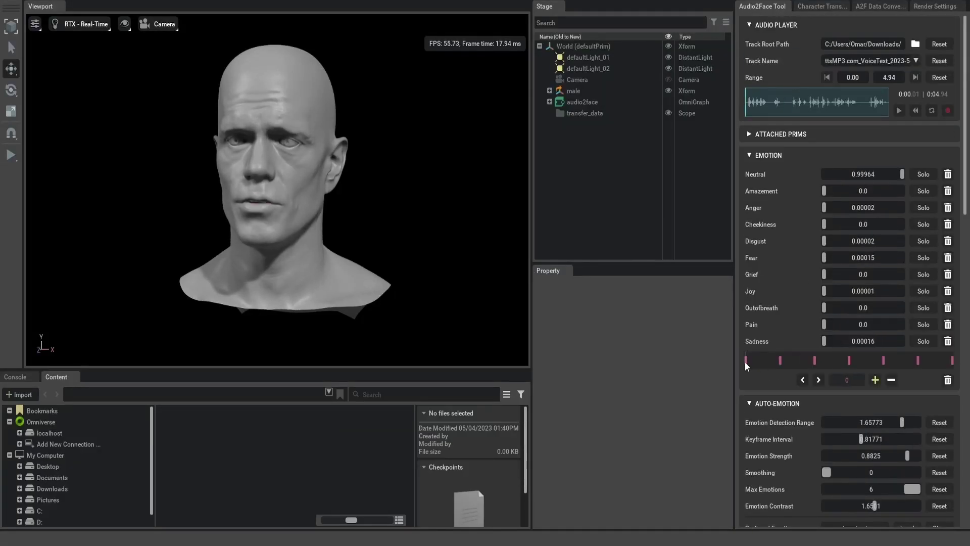
scroll(811, 301, down, 3)
scroll(811, 301, down, 2)
scroll(814, 300, up, 5)
drag(902, 172, 872, 191)
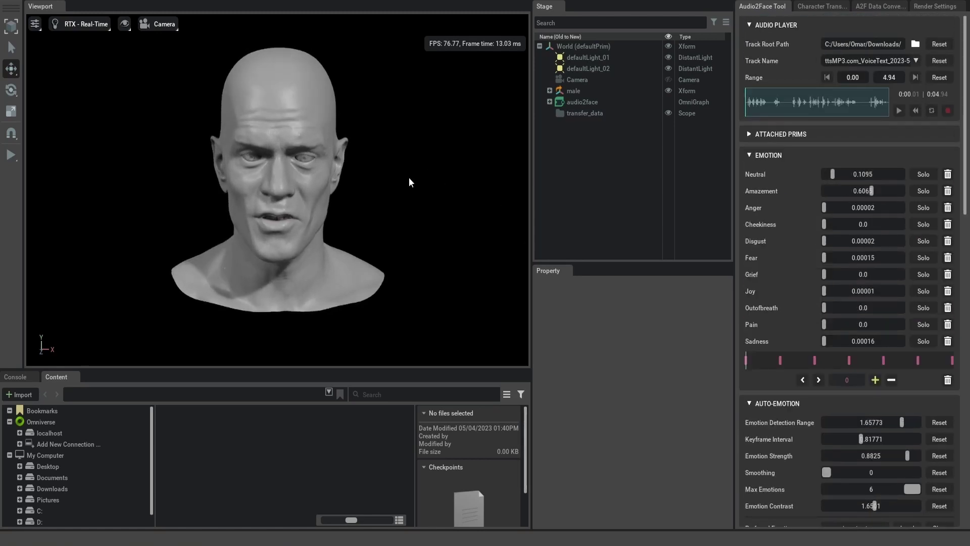
drag(835, 225, 848, 227)
drag(854, 287, 828, 292)
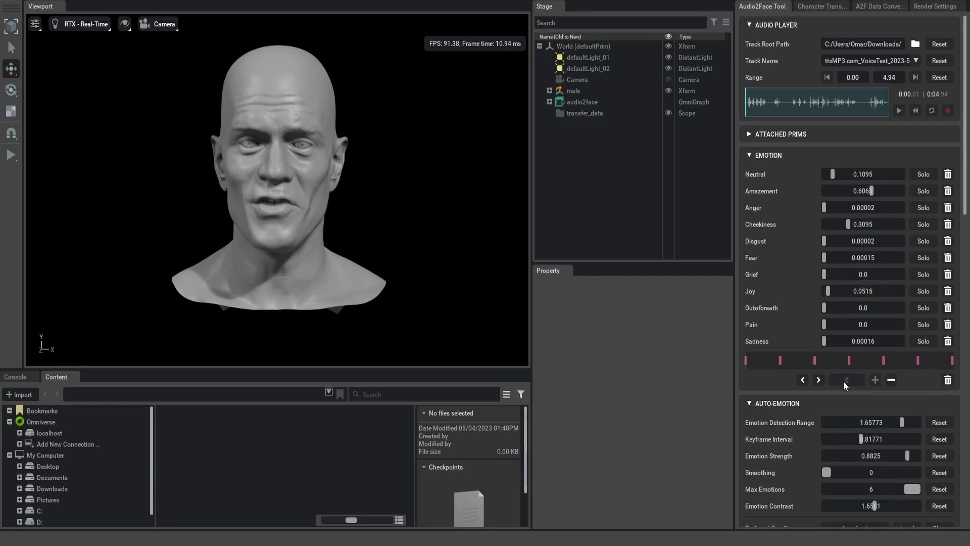
click(819, 379)
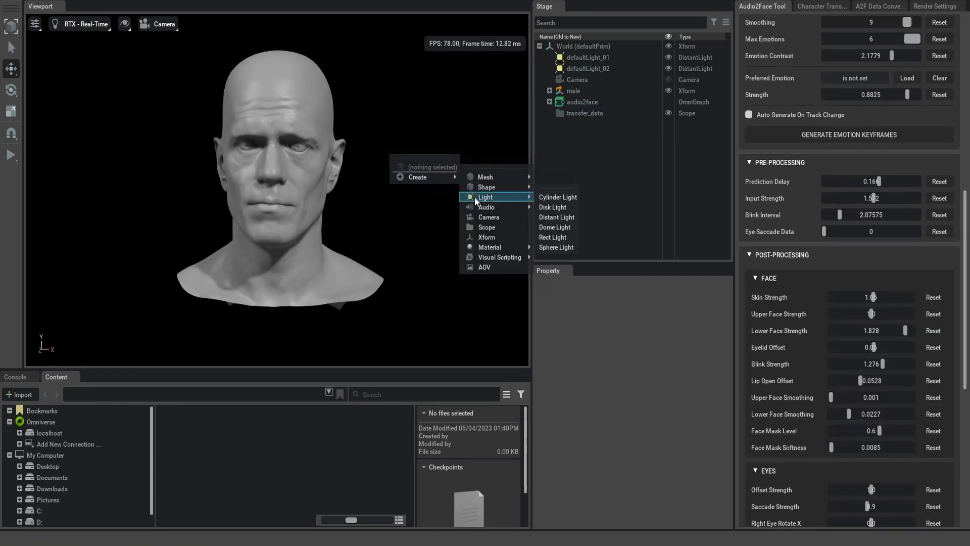
Add a disk light and move it to the right to brighten the head.
click(542, 207)
scroll(392, 175, down, 5)
alt+drag(349, 137, 737, 46)
scroll(363, 156, up, 5)
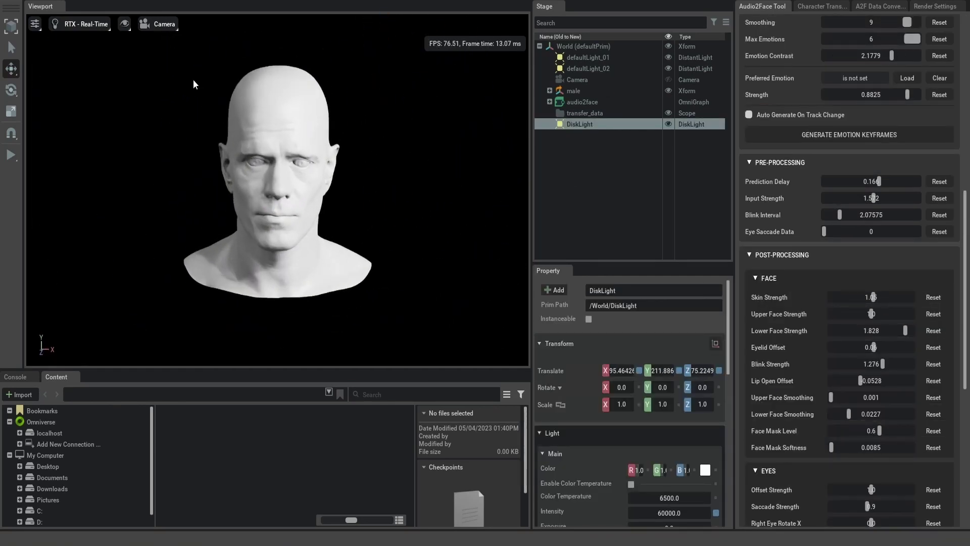
Collapse the content browser and narrow the side panels to enlarge the viewport, recentring the head.
drag(368, 368, 379, 511)
drag(735, 141, 922, 146)
drag(532, 179, 903, 202)
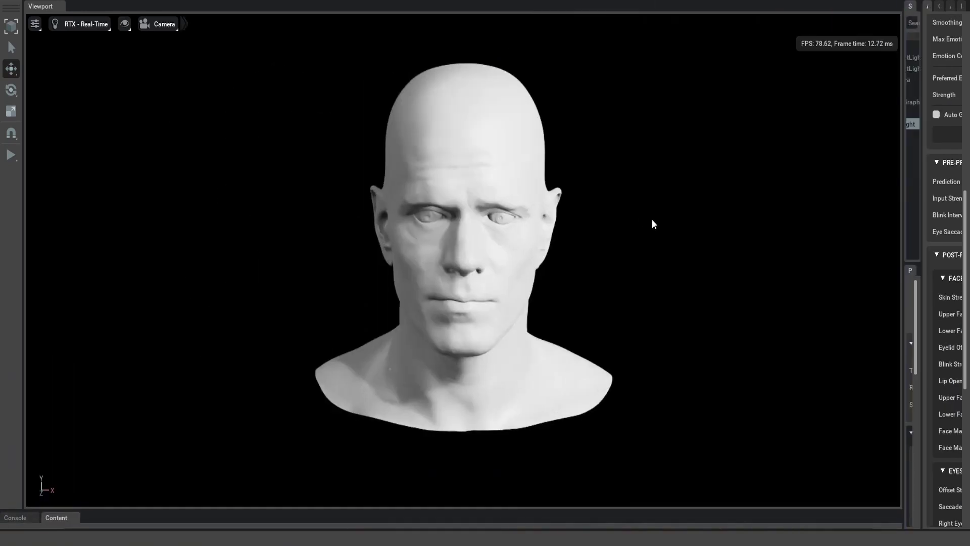
alt+drag(651, 219, 641, 200)
middle_drag(640, 200, 635, 222)
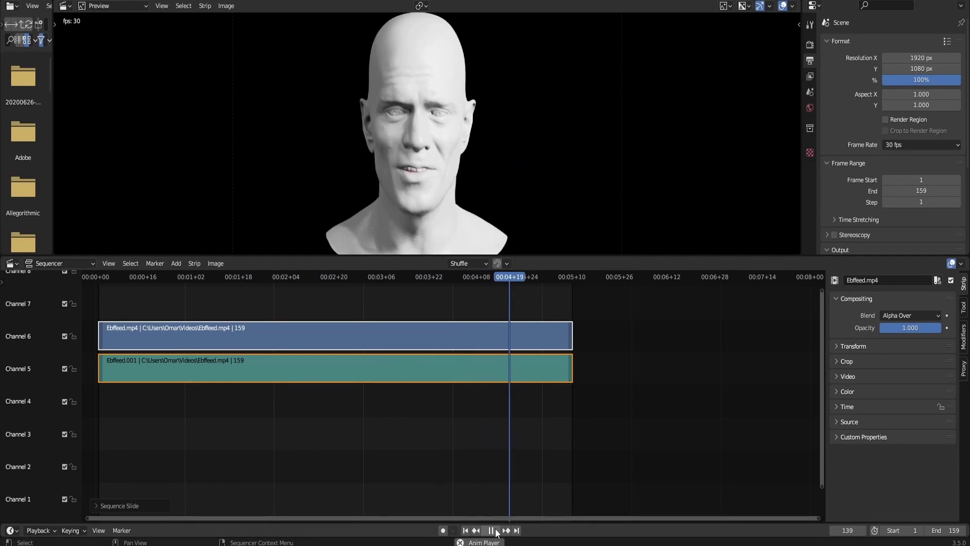
click(491, 530)
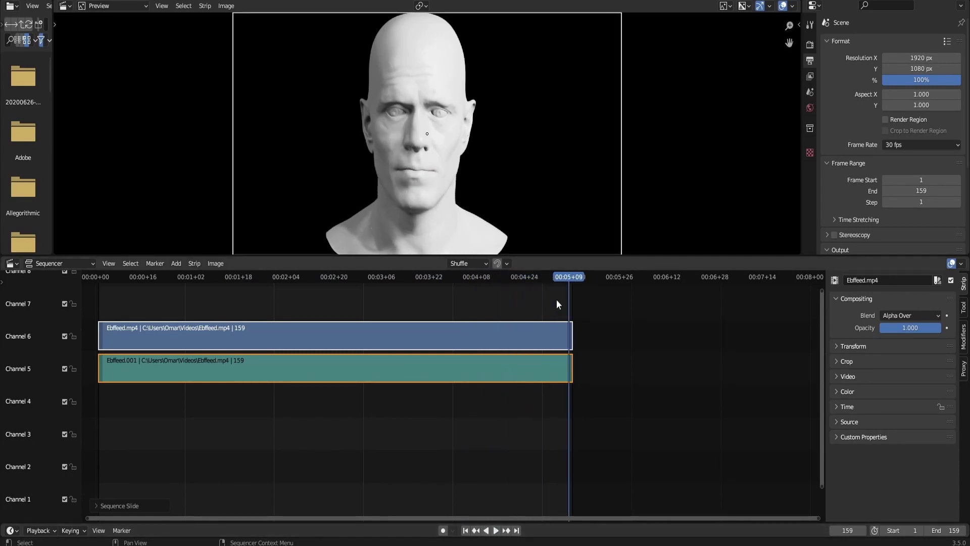
drag(562, 279, 568, 280)
scroll(622, 374, up, 3)
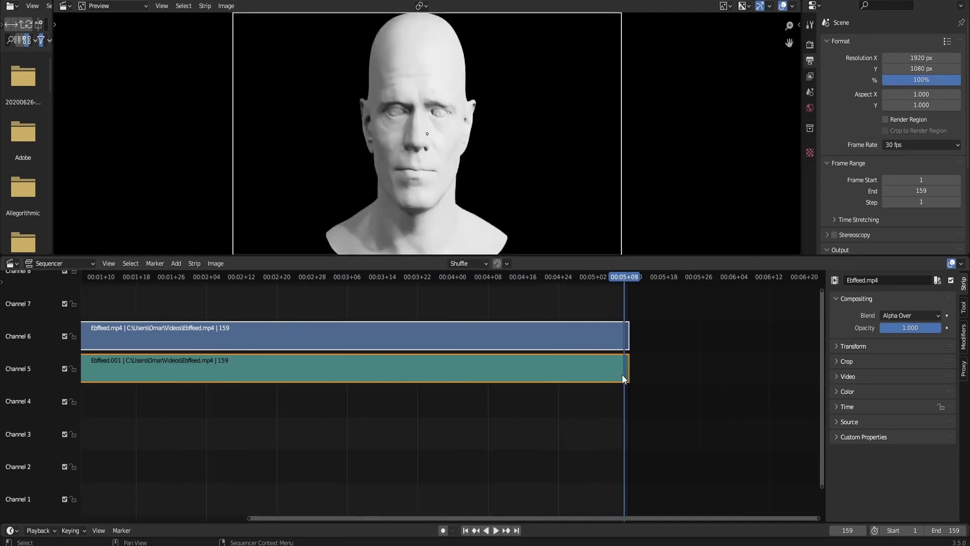
click(496, 530)
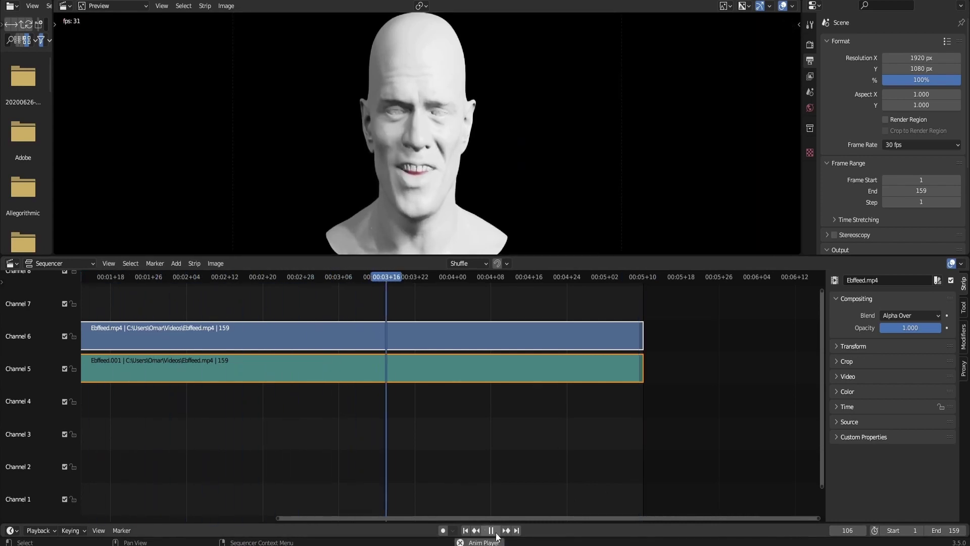
click(496, 535)
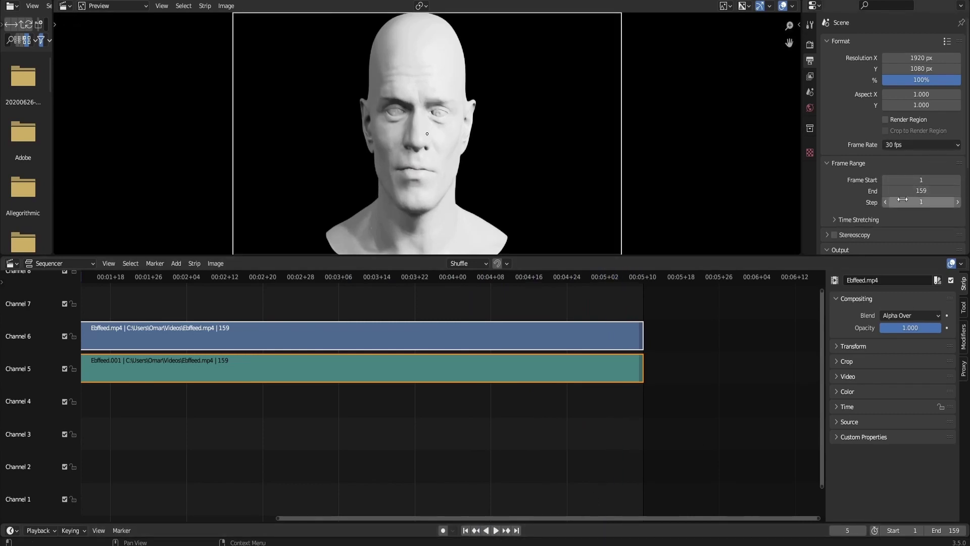
Set the render output file format to PNG.
scroll(880, 174, down, 2)
scroll(880, 174, up, 2)
scroll(880, 177, down, 2)
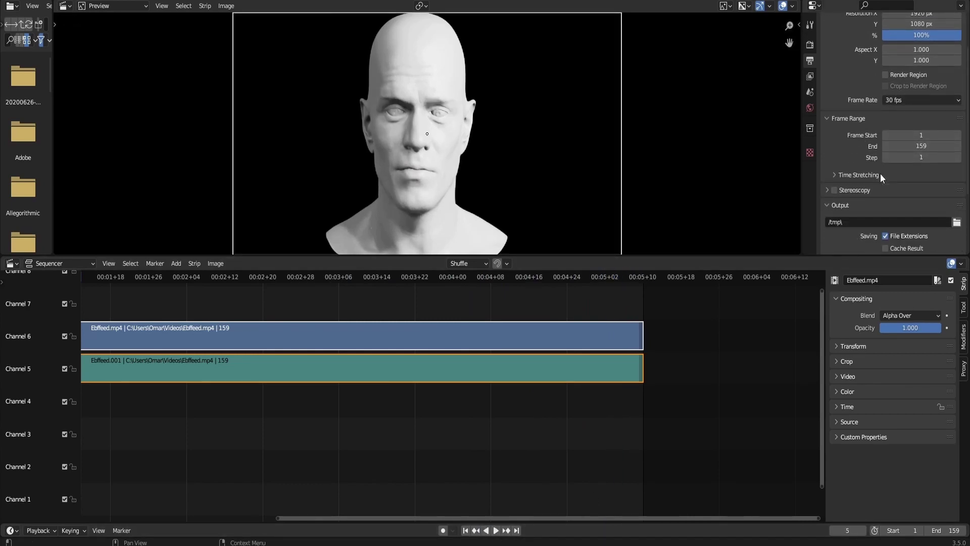
scroll(468, 190, down, 2)
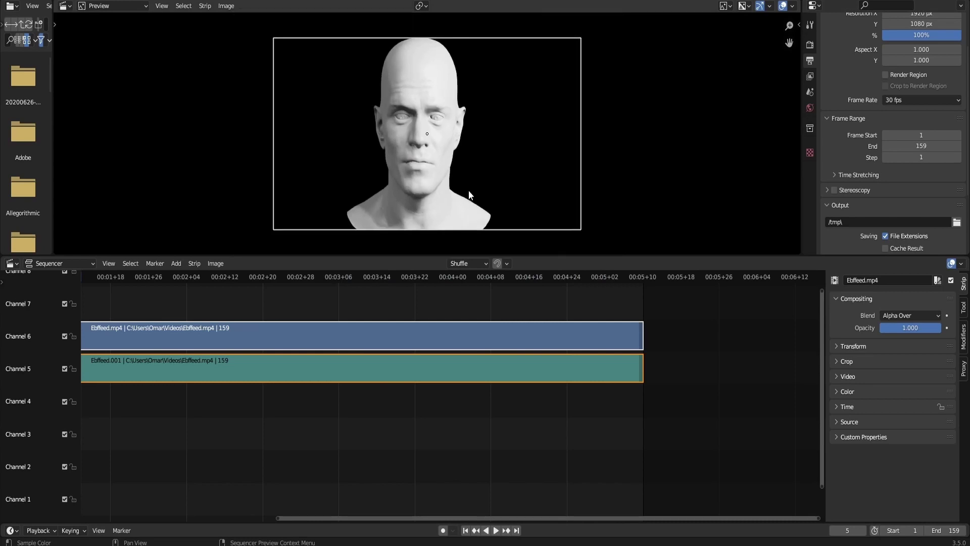
scroll(468, 190, up, 1)
scroll(880, 73, up, 1)
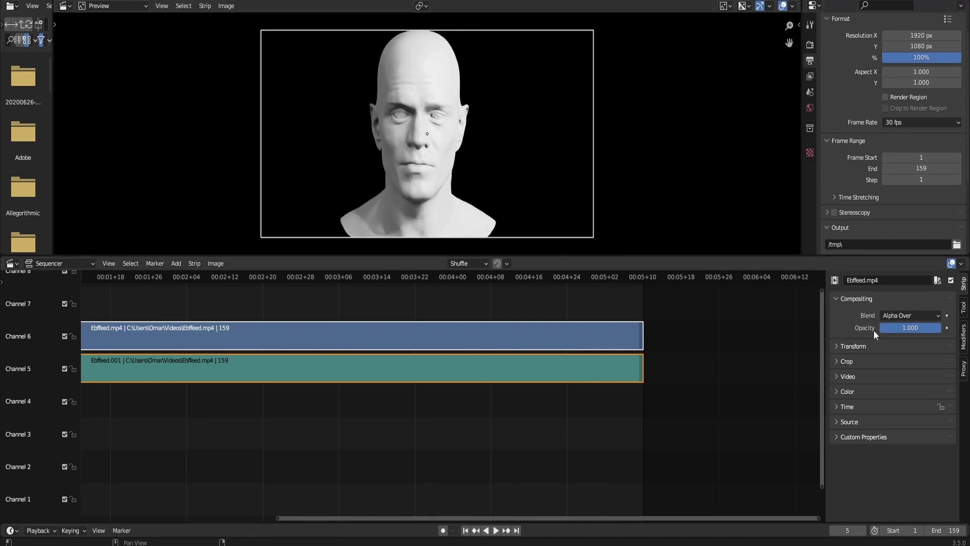
scroll(870, 141, down, 5)
click(912, 173)
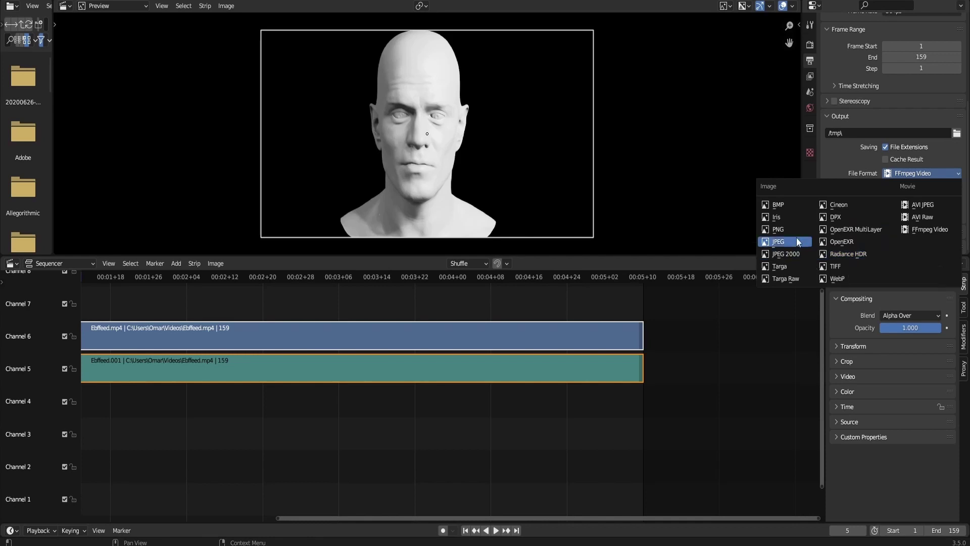
click(788, 230)
Try a 512×512 render resolution, then undo back to 1920×1080.
scroll(912, 177, down, 2)
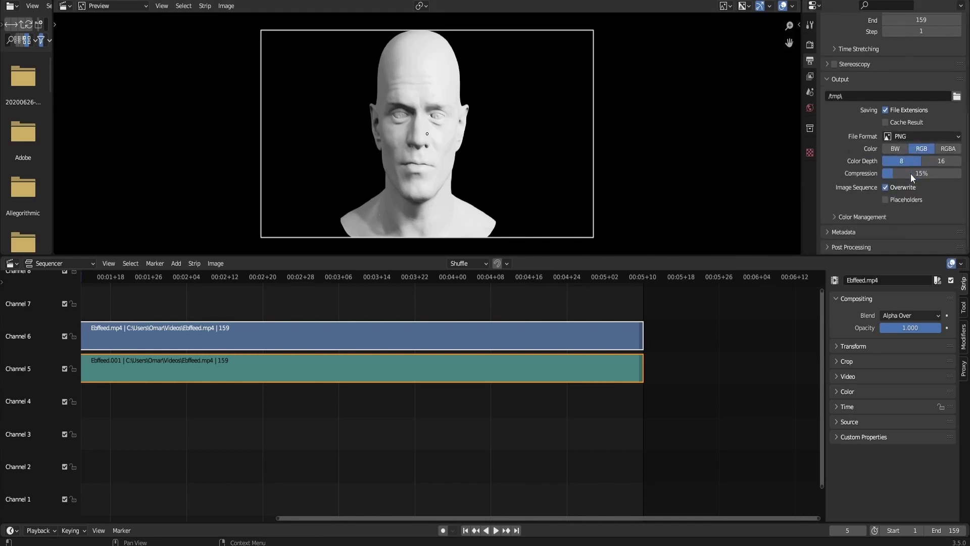
scroll(907, 173, up, 7)
scroll(905, 172, up, 1)
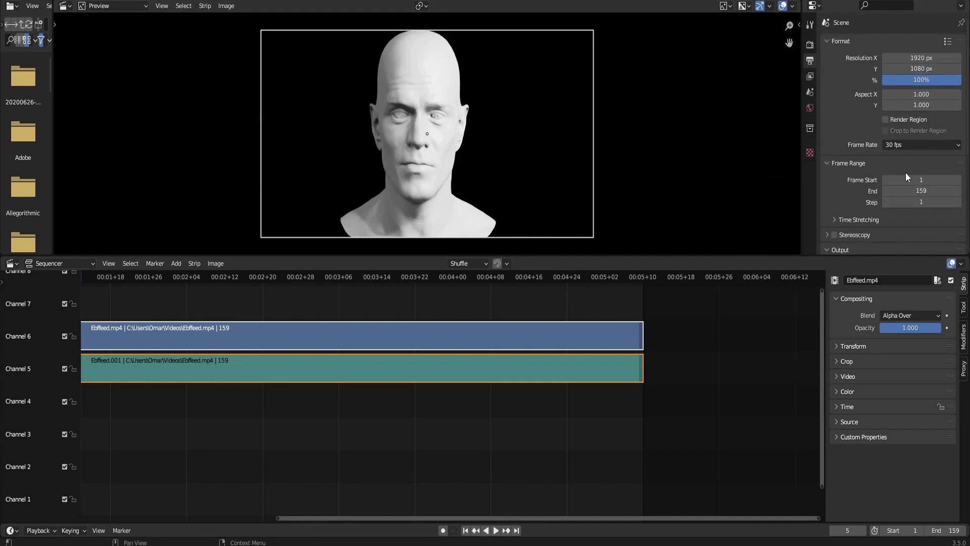
click(923, 58)
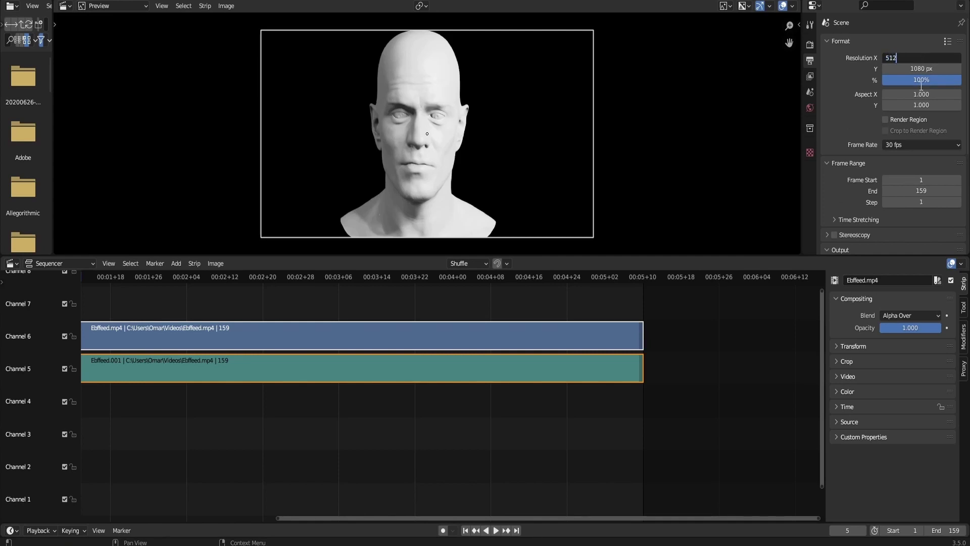
text(512)
click(915, 69)
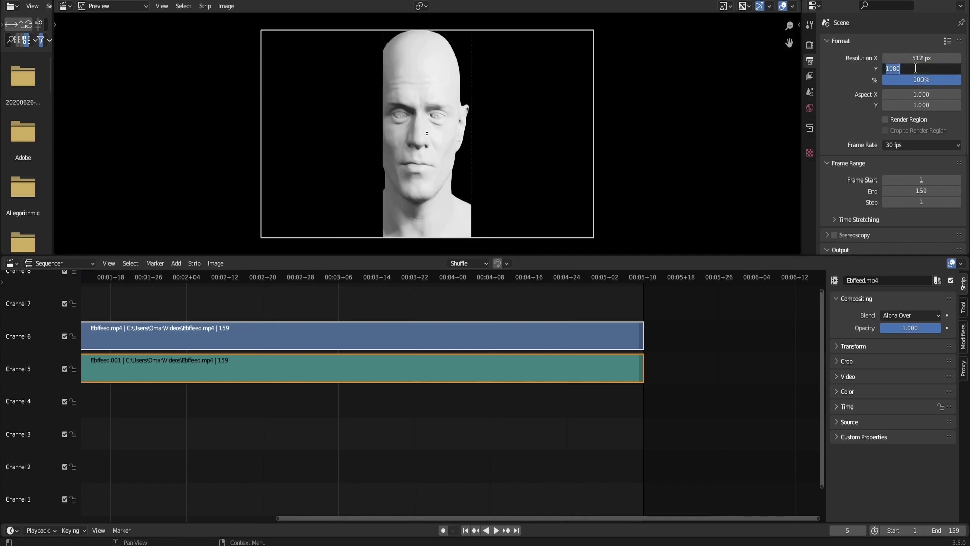
key(Return)
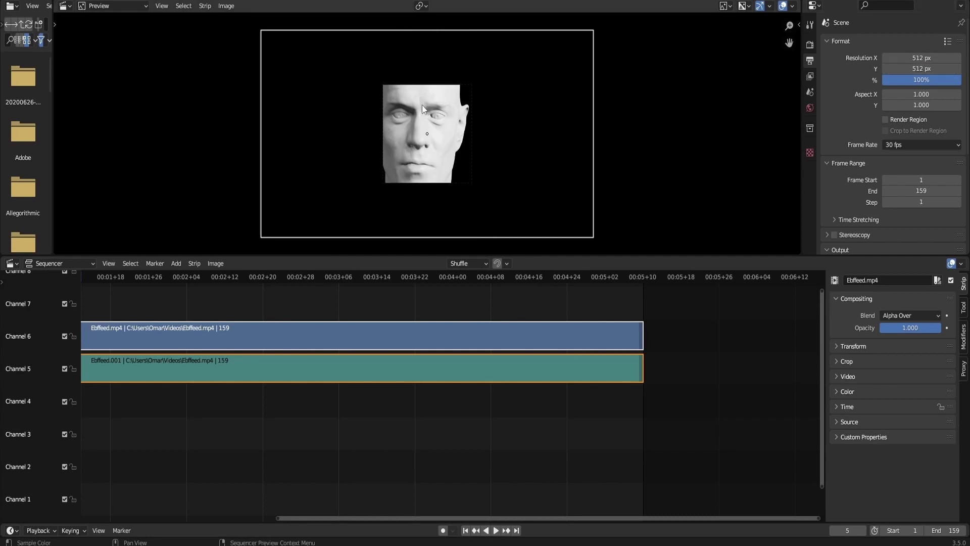
drag(420, 122, 460, 133)
key(ctrl+z)
key(ctrl+z)
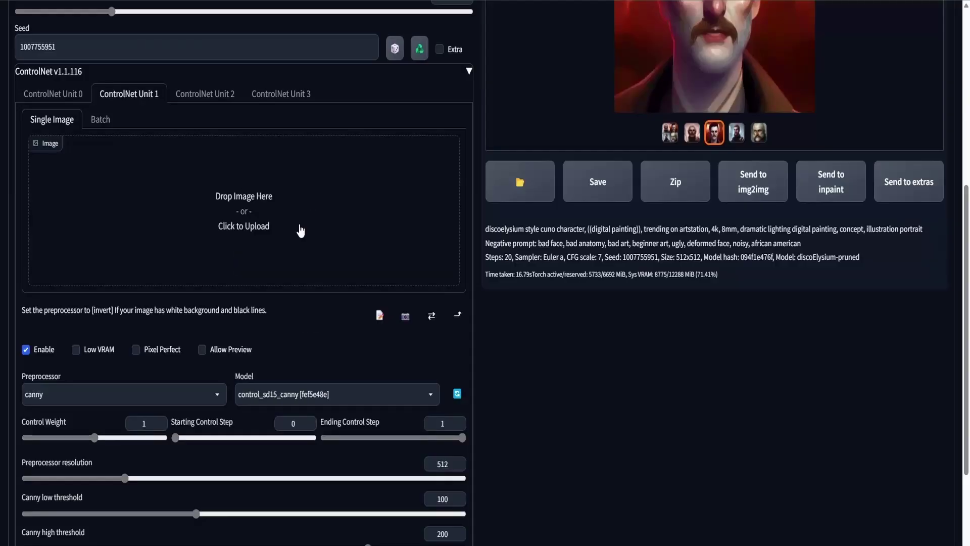
Load head frame 0001 from the Desktop's EBsynth folder as the ControlNet input image.
click(299, 229)
double_click(389, 344)
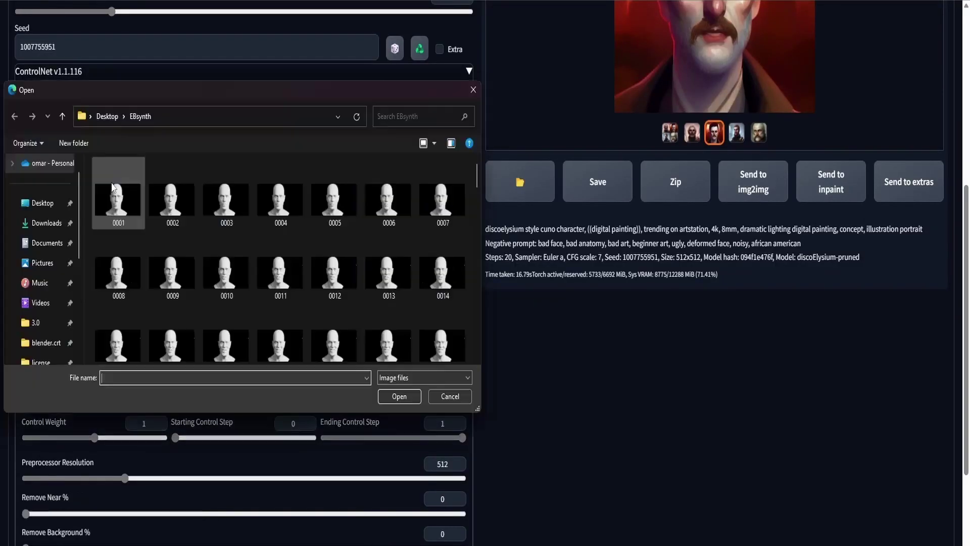
double_click(112, 188)
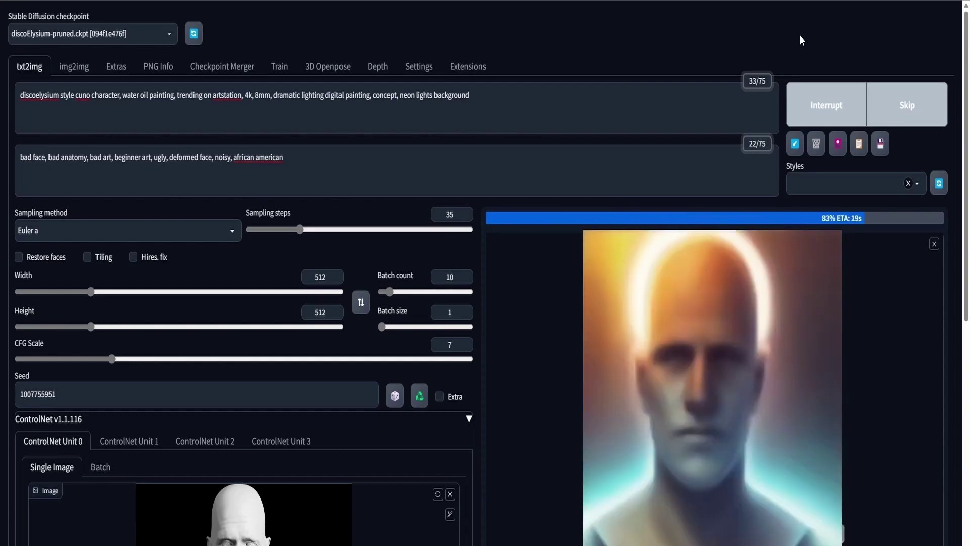
Set batch count 15 and CFG scale 8, and generate a new batch of portraits.
click(659, 514)
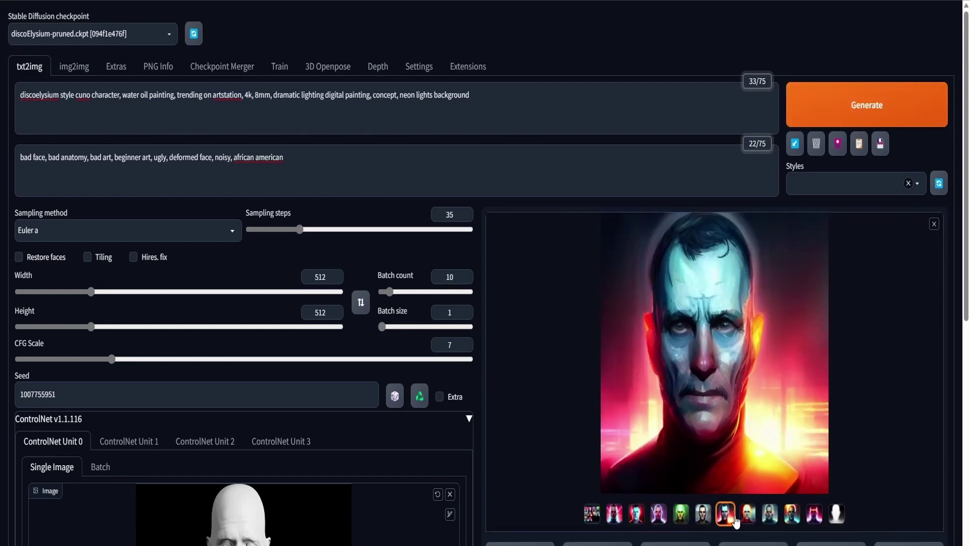
click(467, 274)
click(467, 274)
click(468, 275)
click(468, 274)
click(467, 274)
click(467, 341)
click(828, 105)
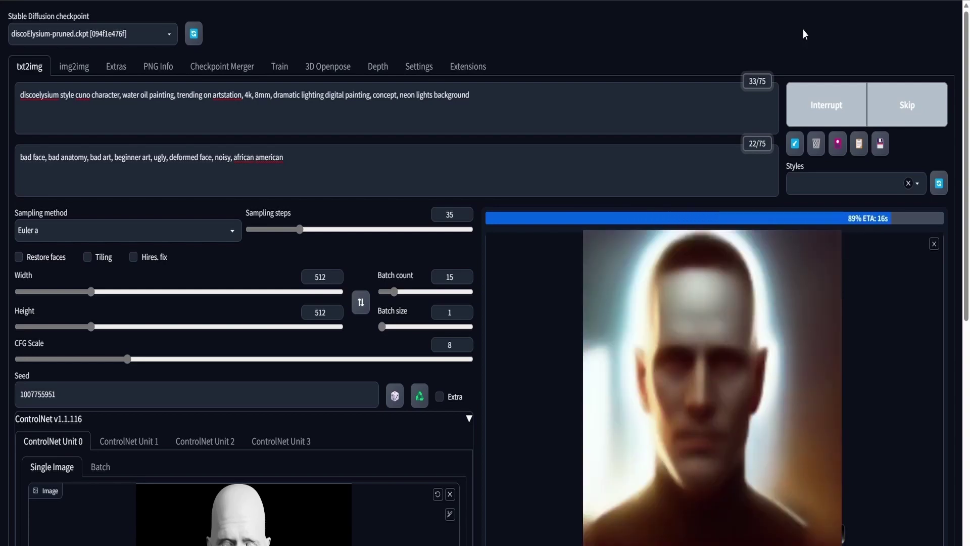
Browse and compare the newly generated portraits in the gallery.
click(603, 514)
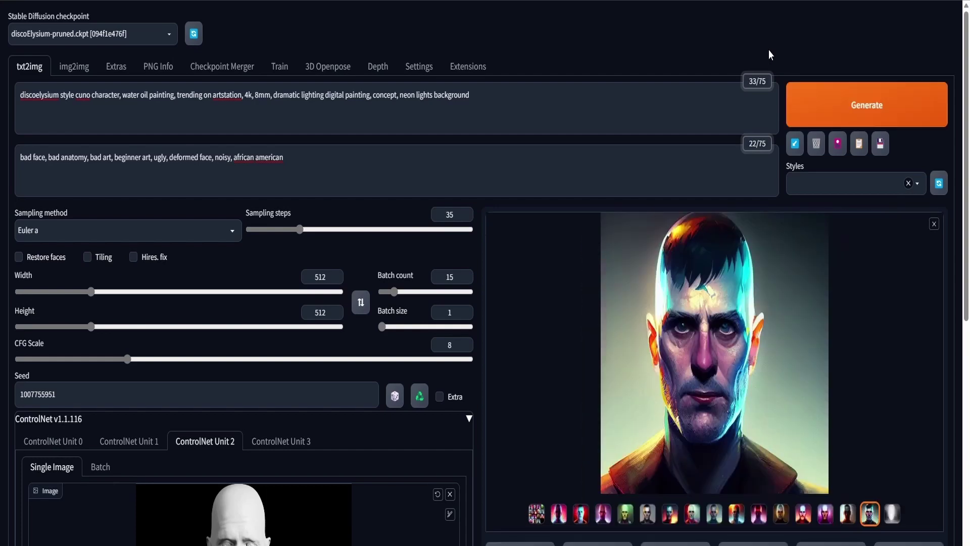
click(581, 517)
click(647, 517)
click(803, 519)
click(870, 516)
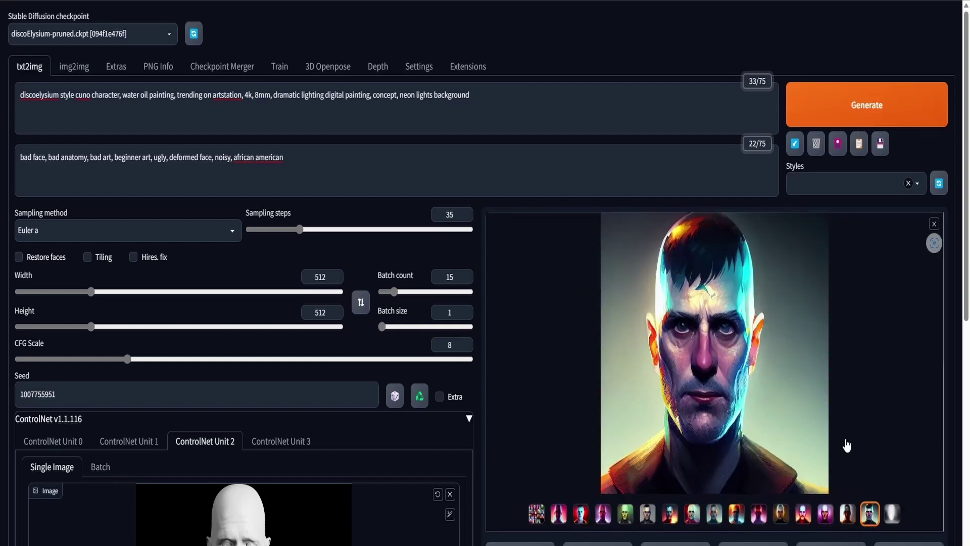
click(848, 516)
click(870, 516)
Insert 'city' before 'background' in the prompt and generate again.
click(435, 95)
text(city)
click(828, 103)
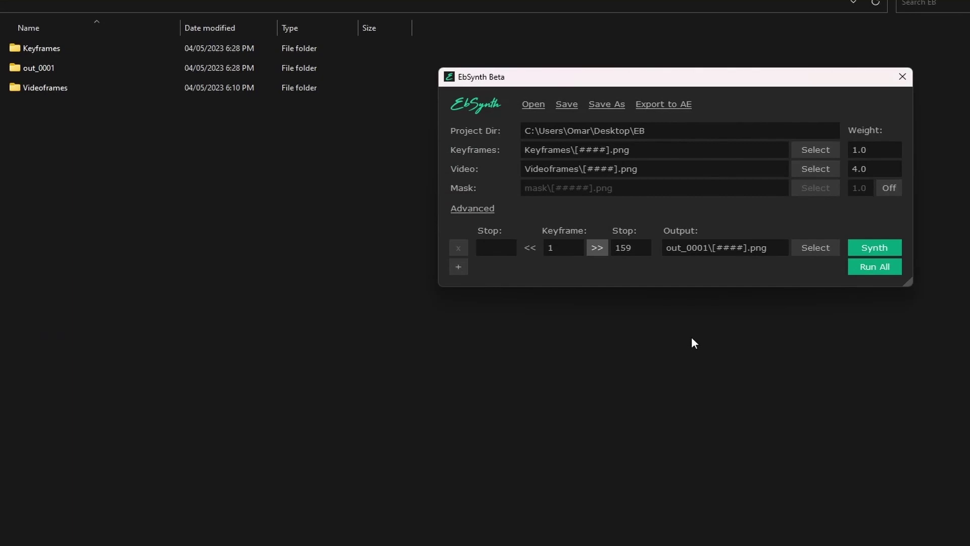
Shift the EbSynth window aside and open the Keyframes folder containing keyframe 0001.
drag(621, 82, 633, 79)
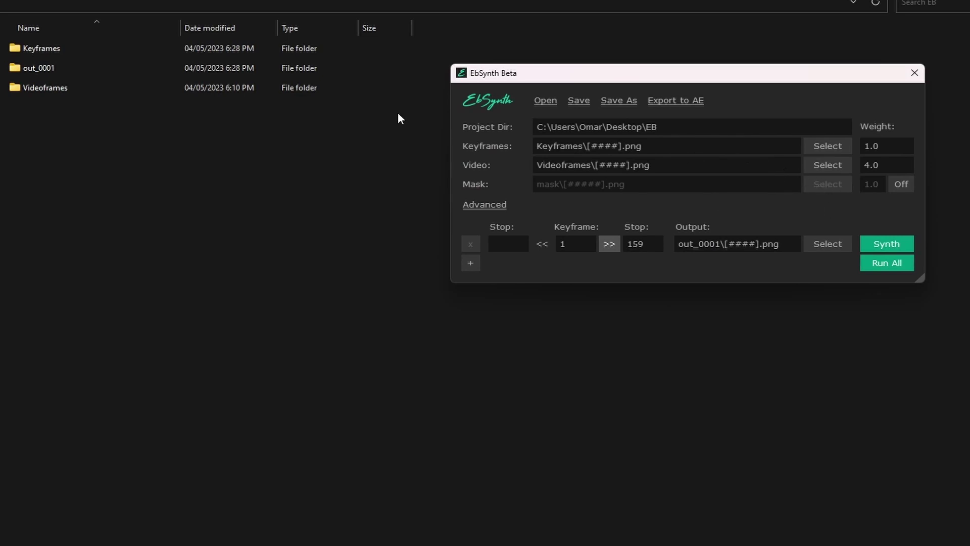
double_click(202, 50)
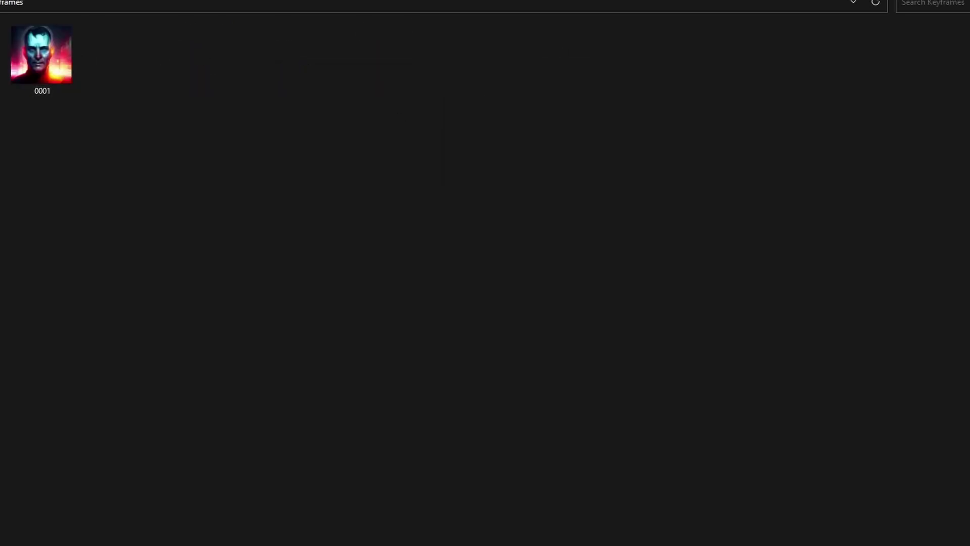
Inspect the out_0001 stylized frames and the Videoframes head renders.
key(BackSpace)
double_click(88, 69)
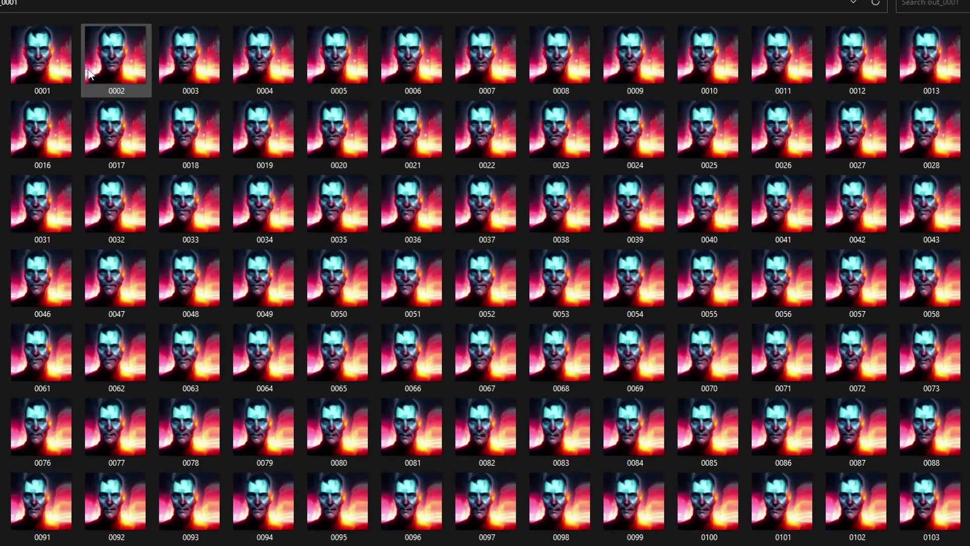
scroll(226, 103, down, 3)
scroll(229, 110, up, 3)
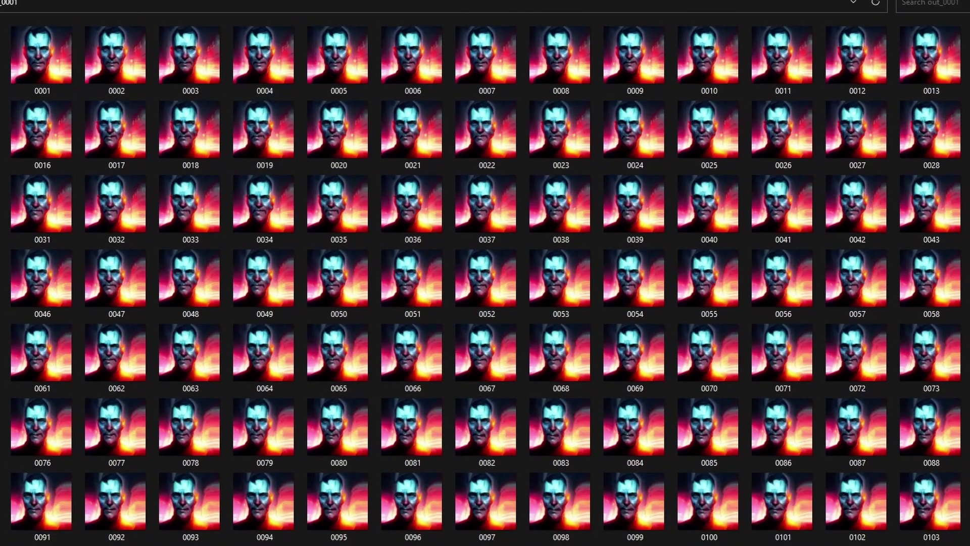
key(BackSpace)
double_click(61, 87)
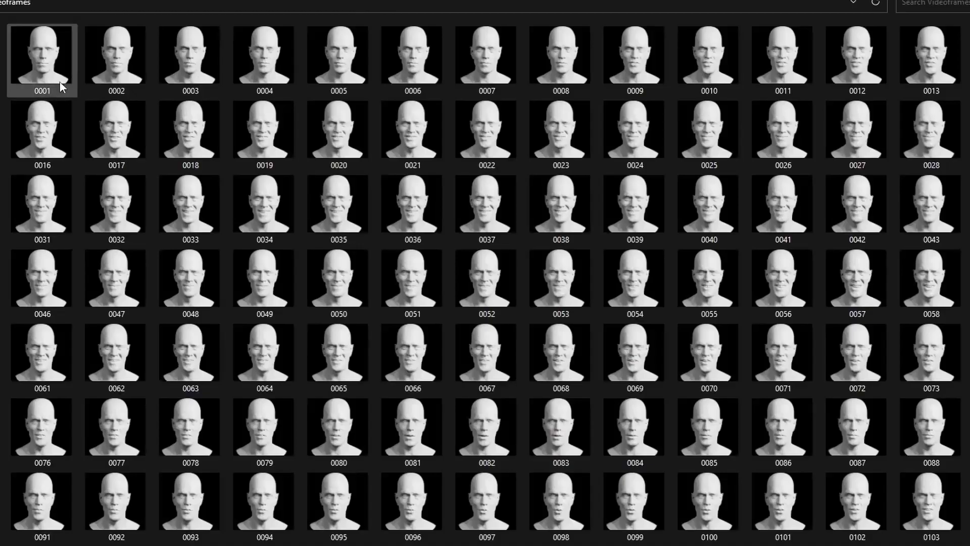
scroll(64, 85, down, 3)
scroll(63, 80, up, 3)
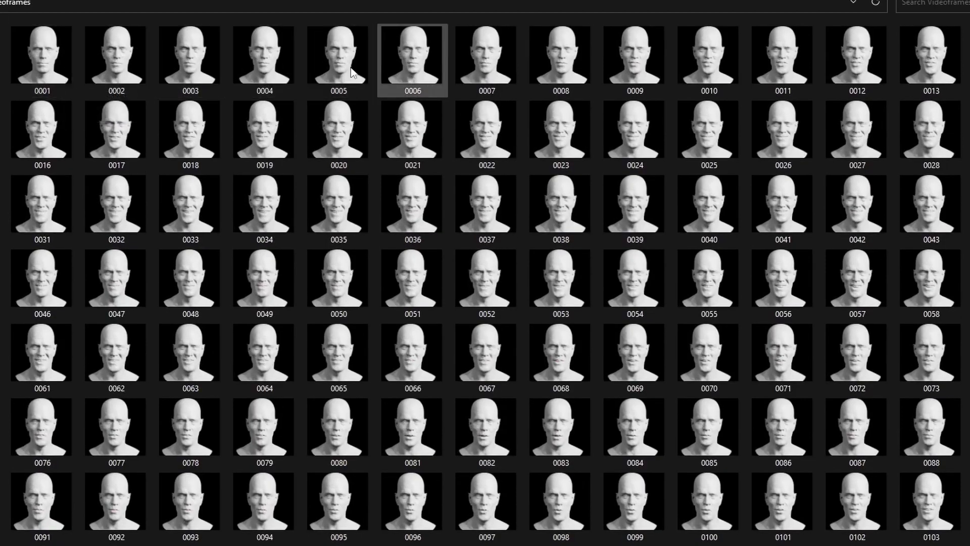
key(alt+Up)
Check the Keyframes image and out_0001 again, ending in the EB project folder.
double_click(32, 45)
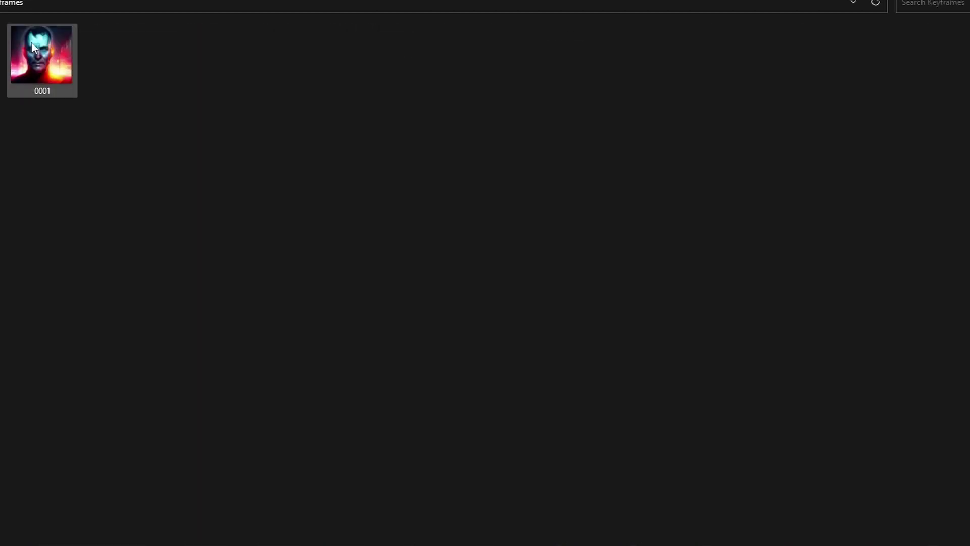
key(alt+Up)
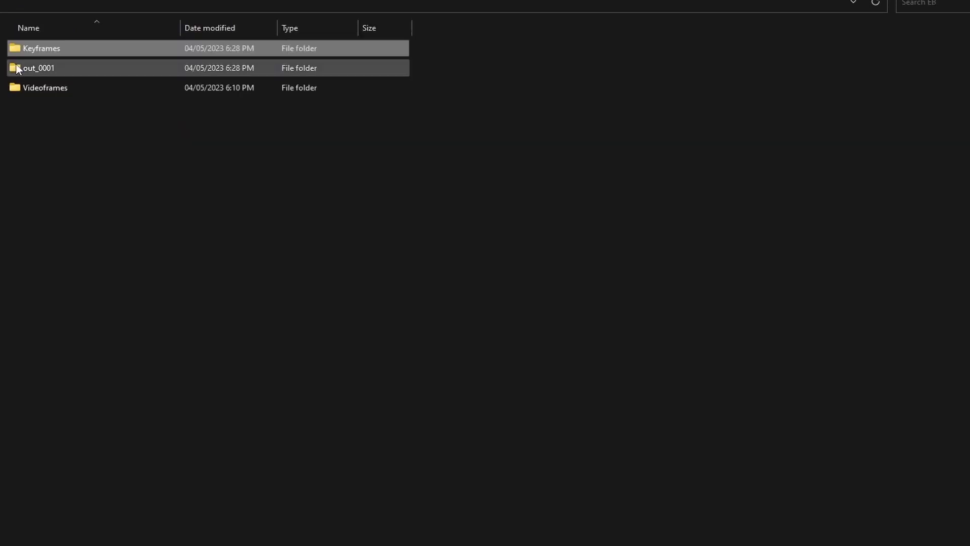
double_click(17, 66)
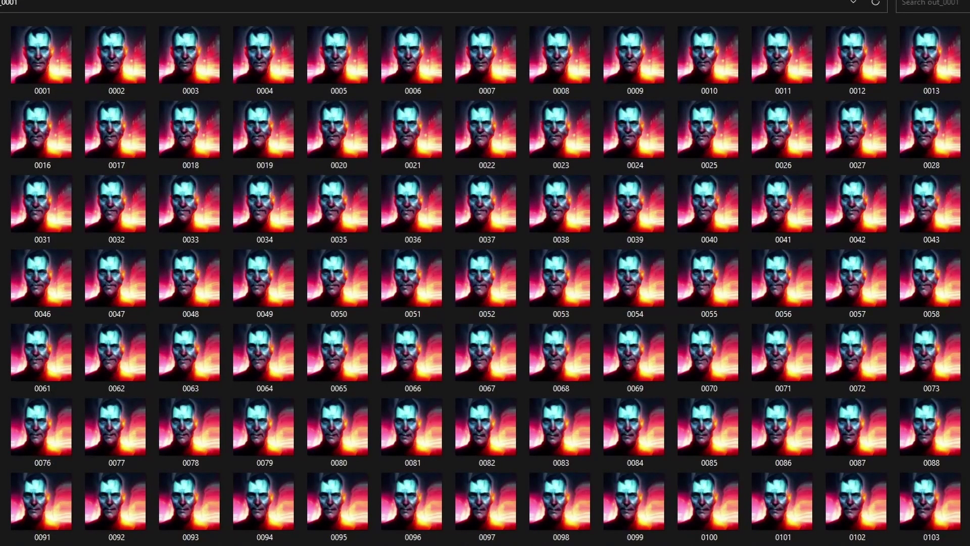
key(alt+Up)
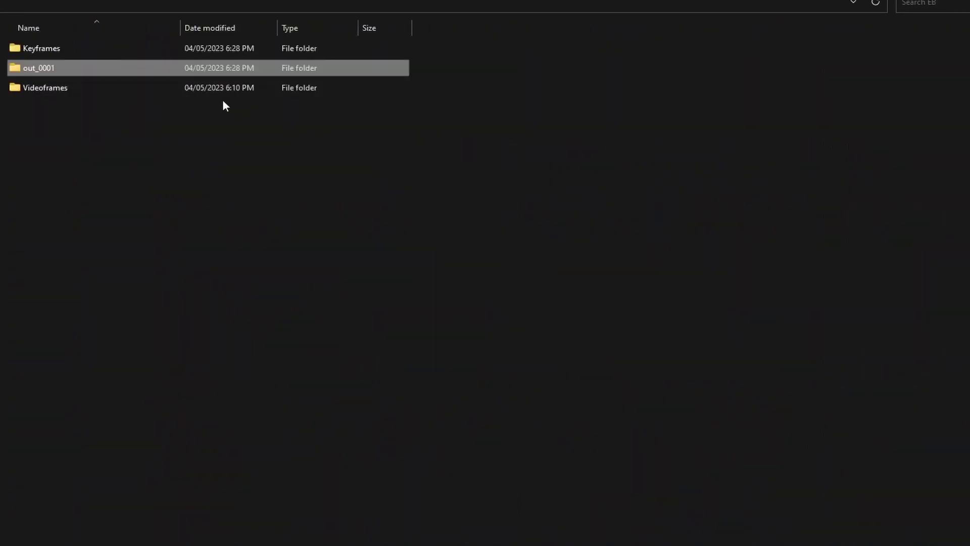